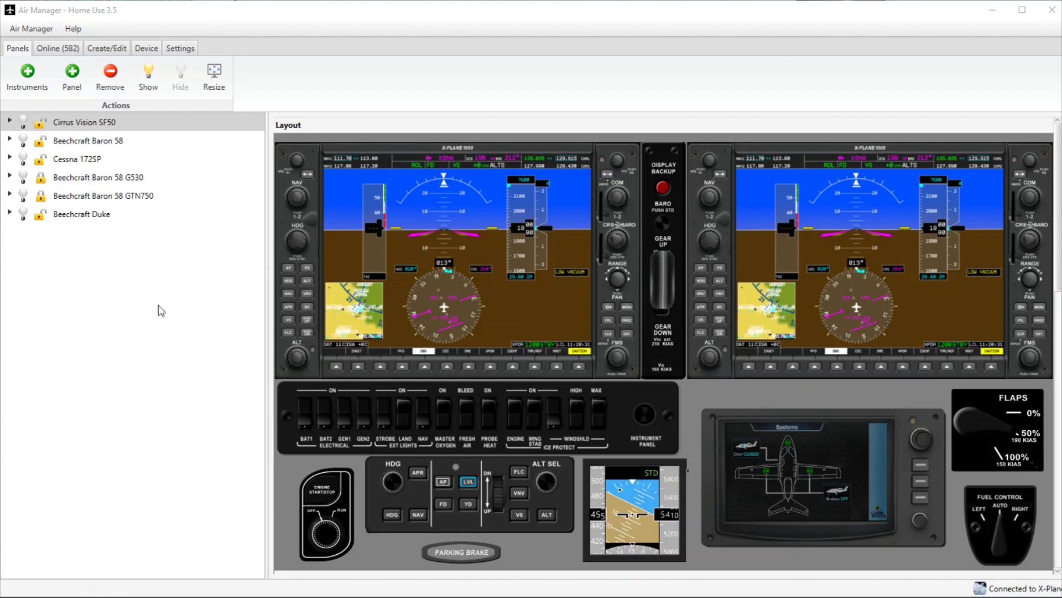
Step: Select the right-hand PFD display, then bring up the Add panel dialog with its premade panels
click(760, 354)
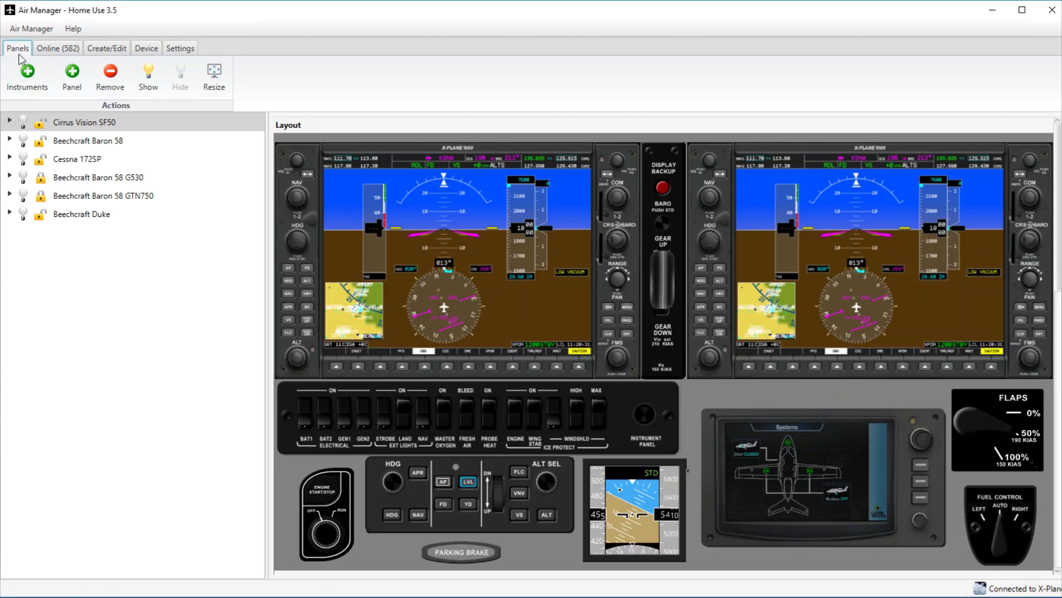
click(72, 78)
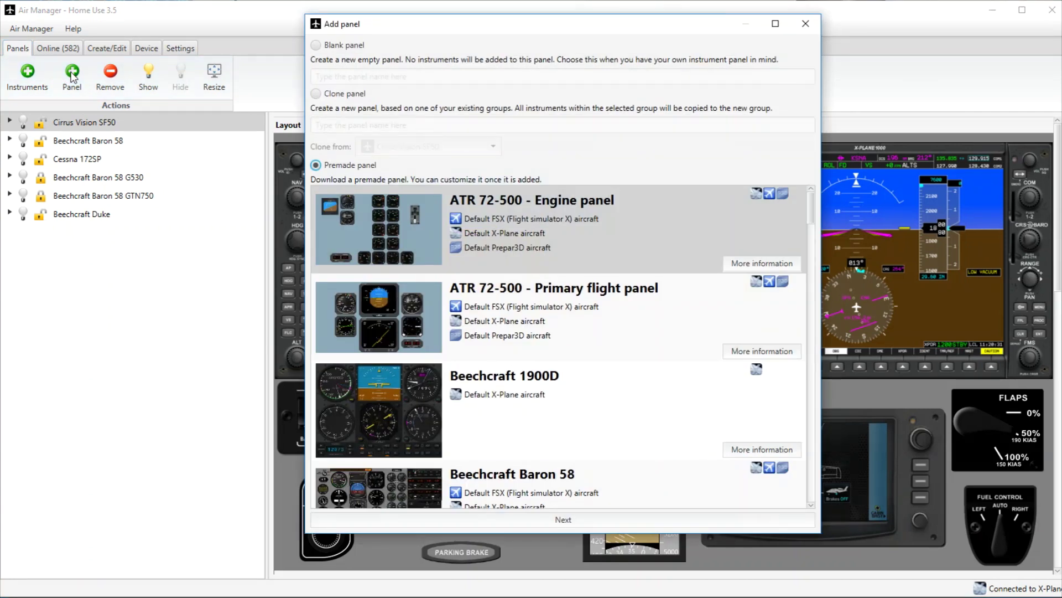
Step: Browse the premade panel list and select Cirrus Vision SF50
scroll(475, 303, down, 3)
scroll(476, 303, down, 15)
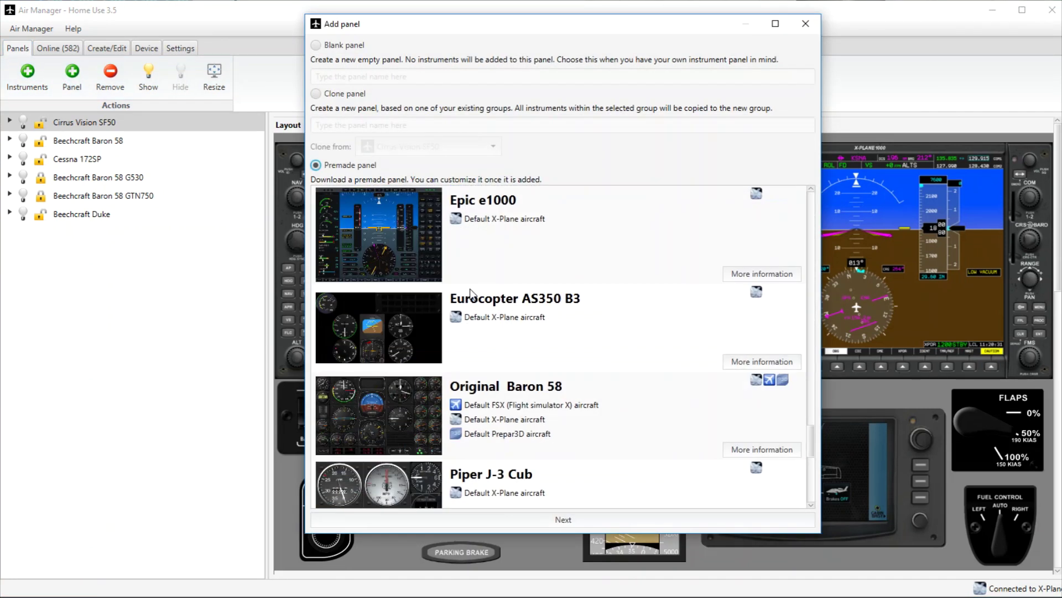
scroll(472, 292, up, 10)
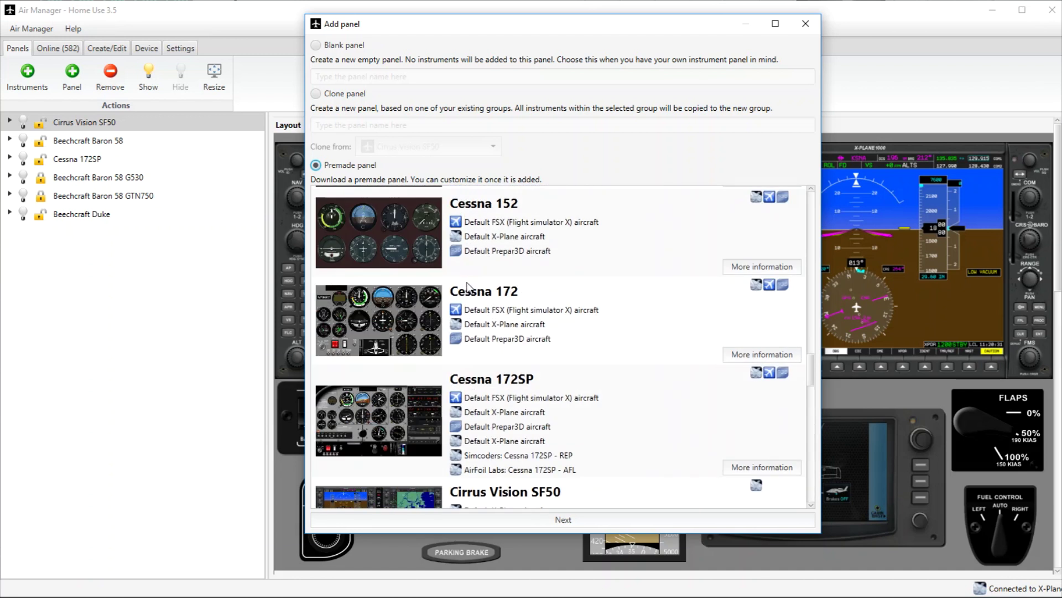
scroll(469, 285, down, 3)
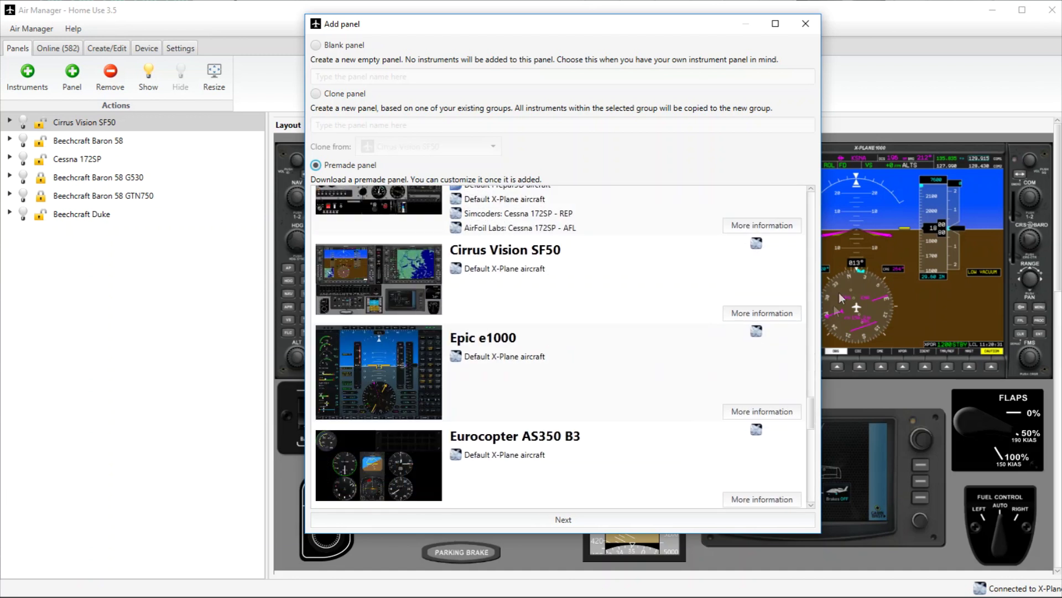
click(584, 300)
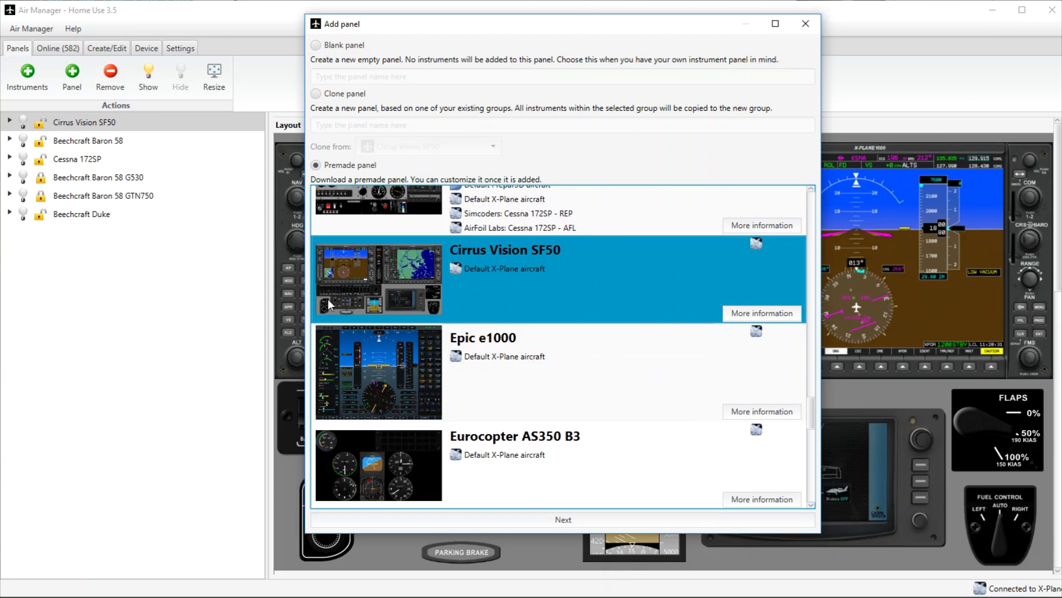
Step: Switch the selection to Cessna 172SP and continue to its setup page
scroll(581, 360, up, 3)
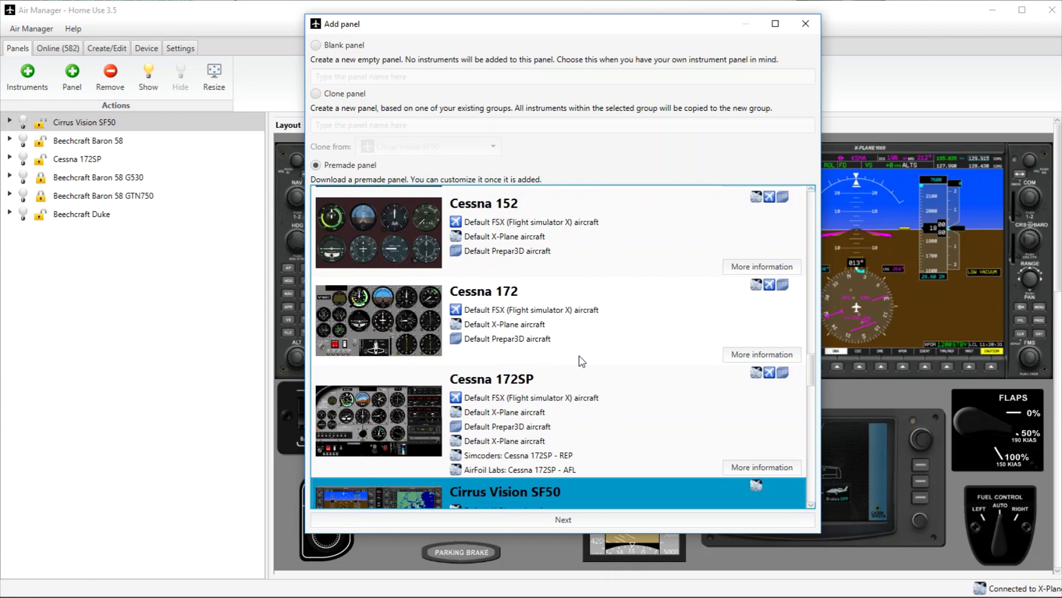
scroll(581, 360, down, 6)
scroll(581, 359, up, 6)
scroll(581, 360, down, 5)
scroll(581, 360, up, 1)
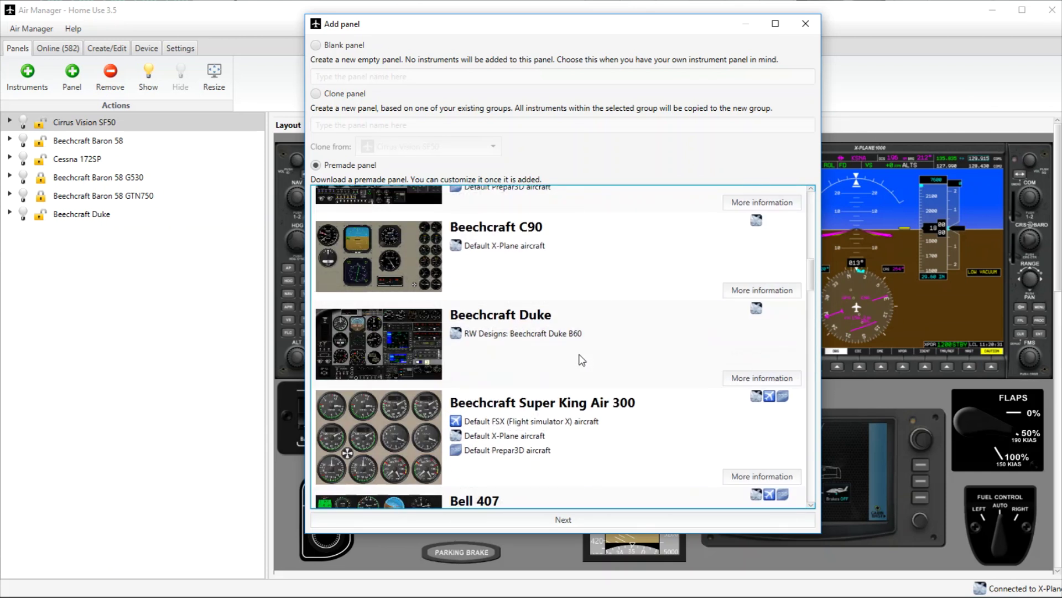
scroll(581, 357, down, 8)
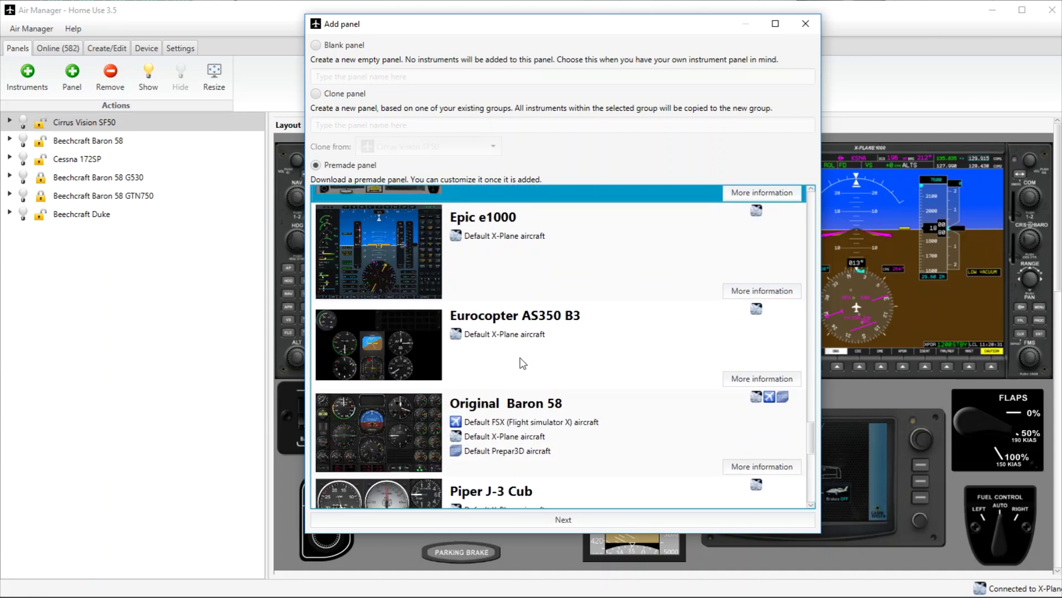
scroll(504, 282, down, 3)
scroll(501, 288, up, 7)
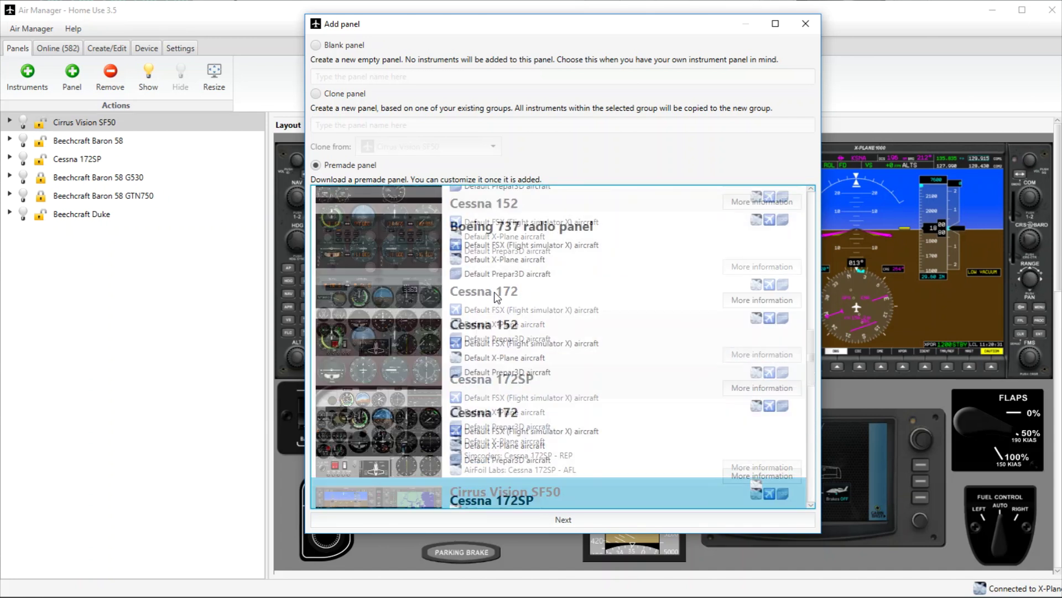
scroll(496, 297, down, 2)
click(489, 303)
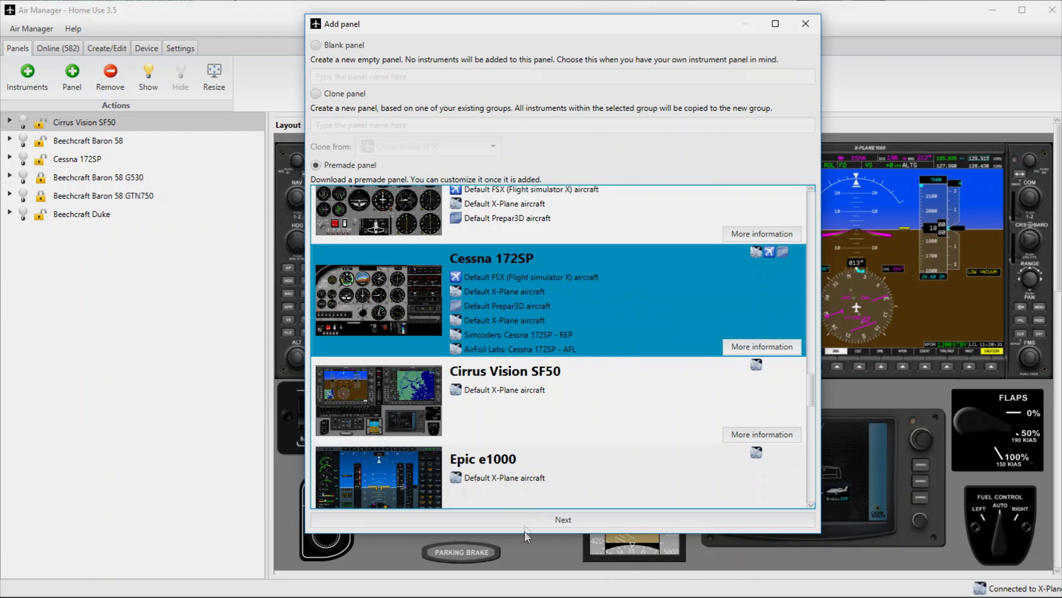
click(560, 521)
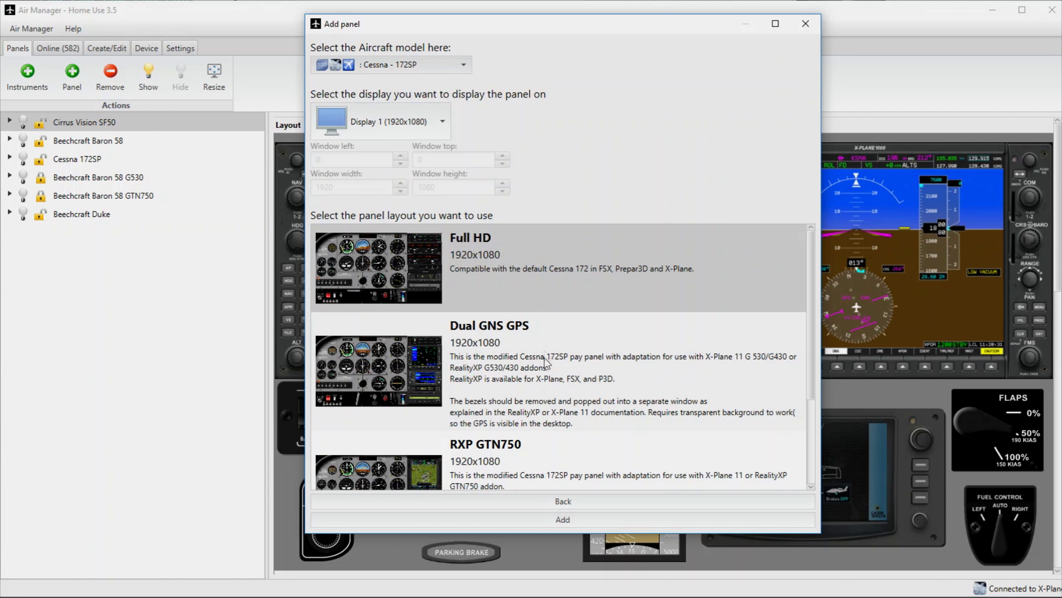
Step: Try the RXP GTN750, Dual GNS GPS and Full HD layouts, leaving Full HD selected
scroll(570, 422, down, 1)
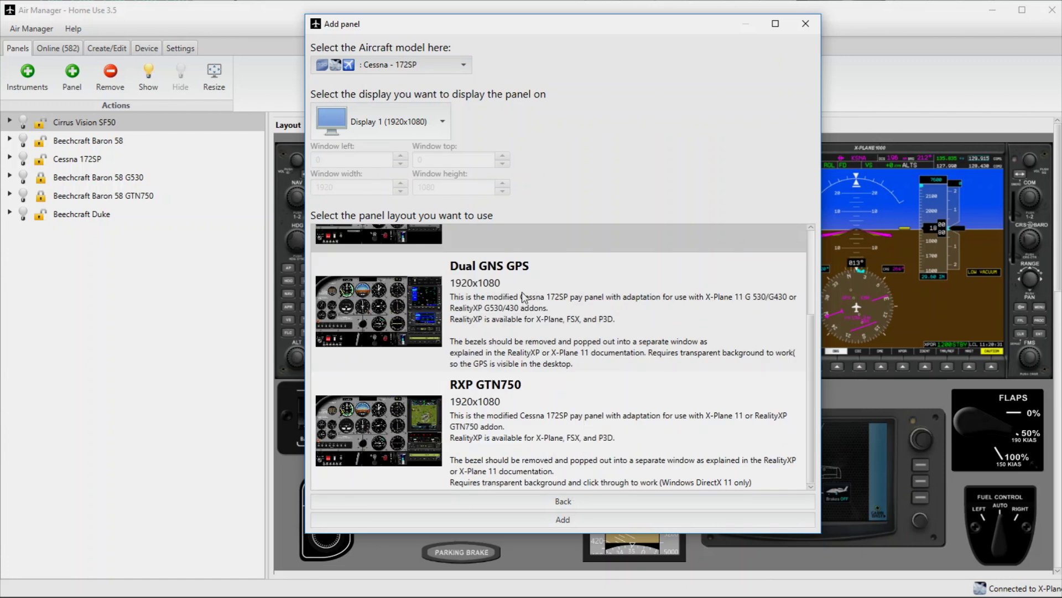
click(550, 392)
click(548, 307)
click(551, 241)
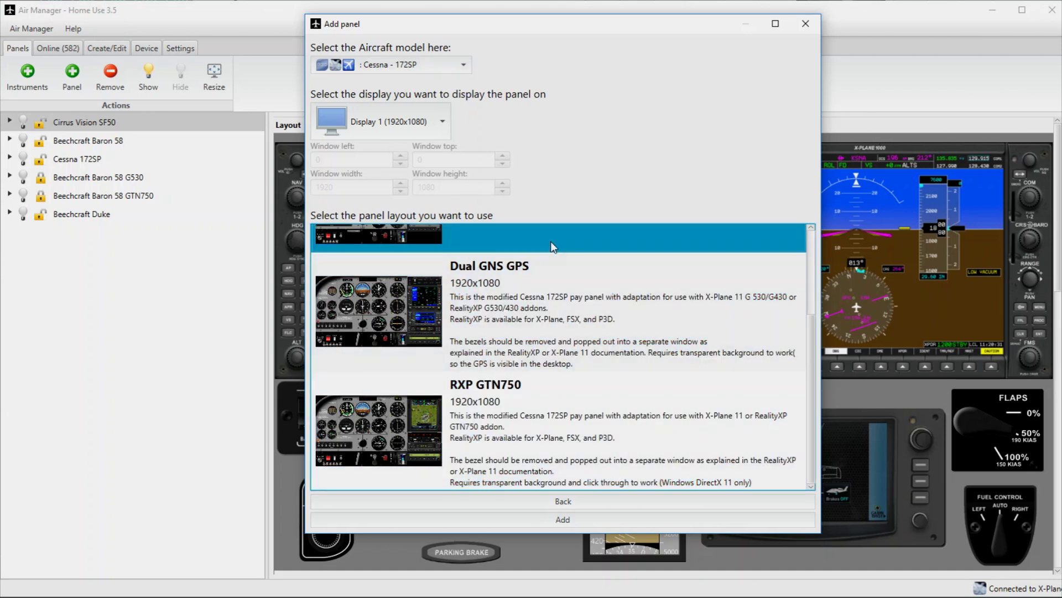
scroll(596, 339, up, 1)
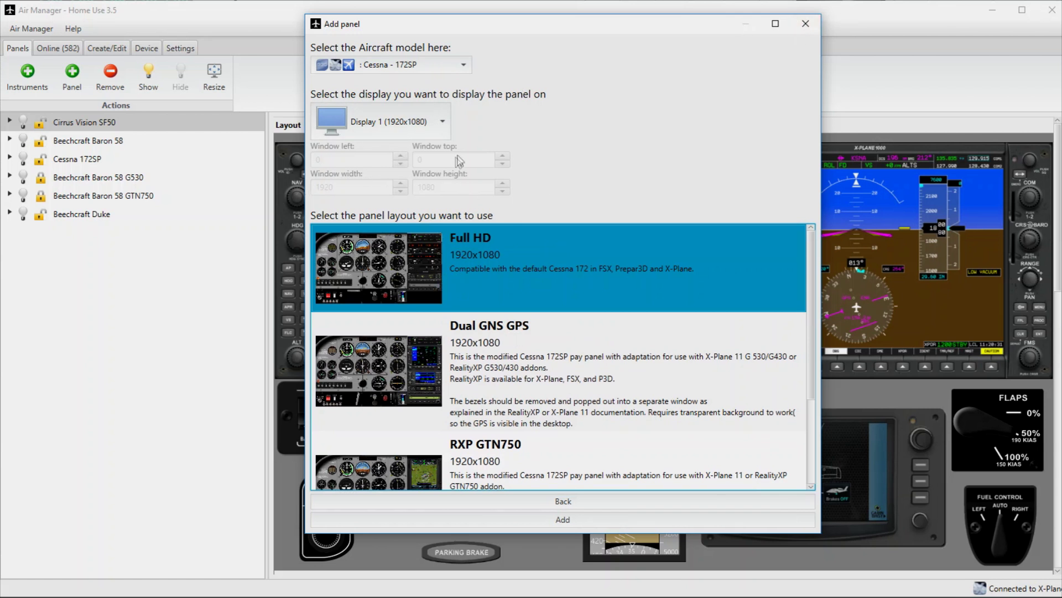
Step: Close the dialog, reopen Add panel, and choose the Beechcraft Baron 58 premade panel
click(796, 17)
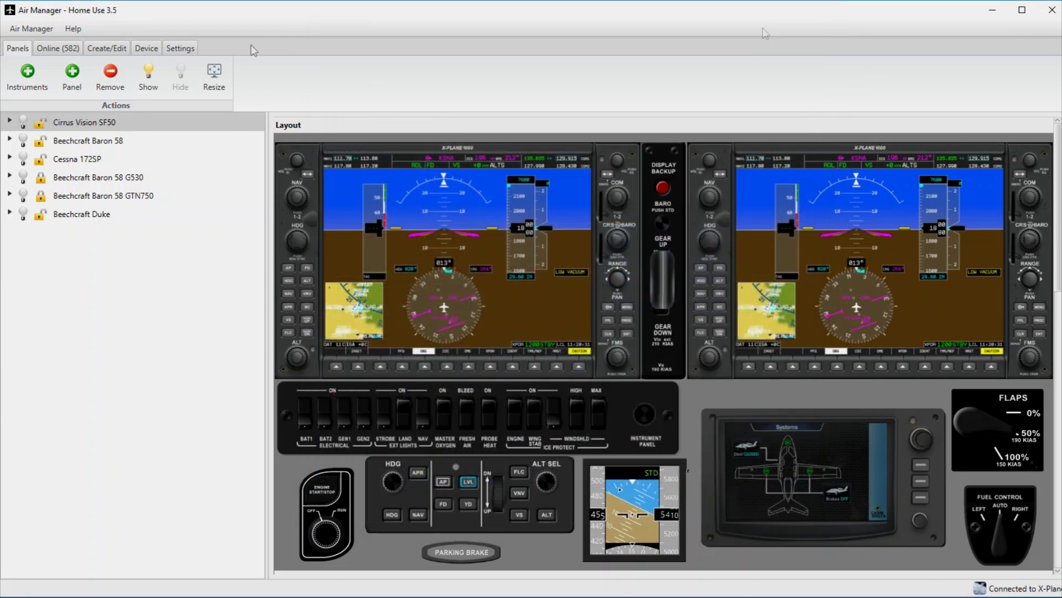
click(72, 75)
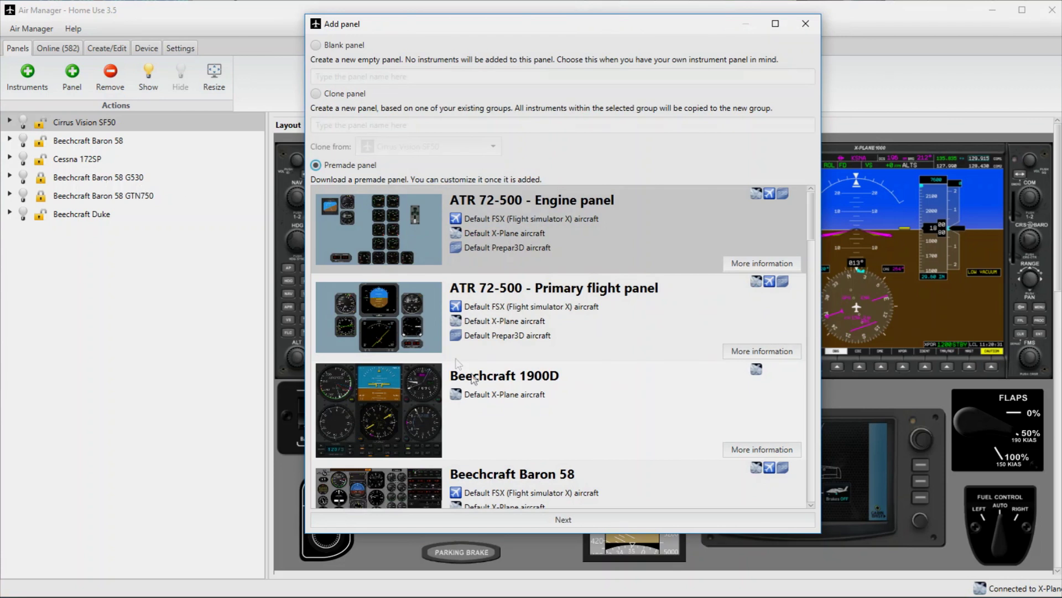
scroll(474, 379, down, 9)
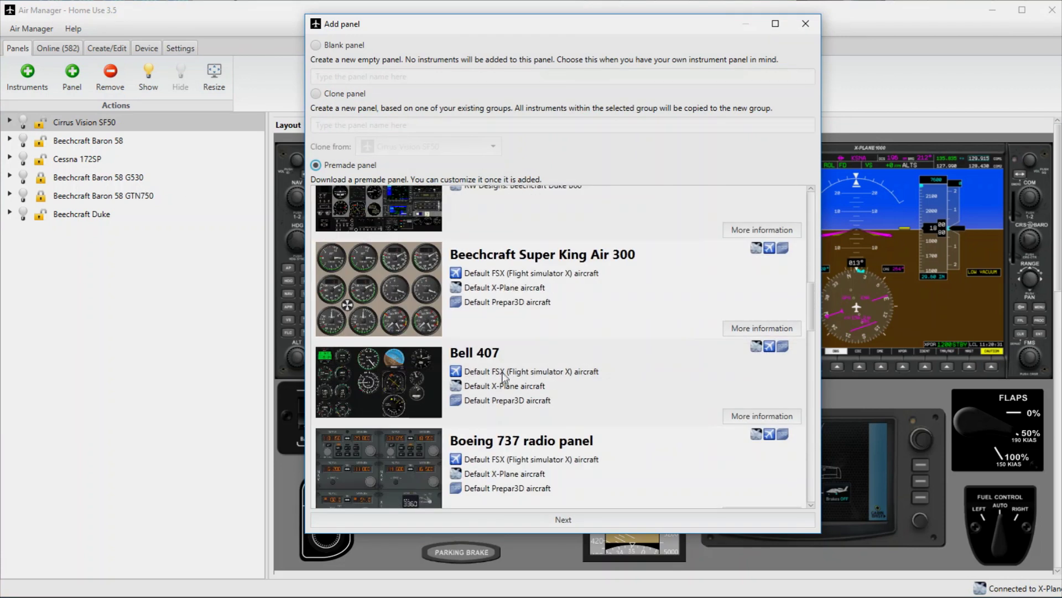
scroll(503, 378, down, 10)
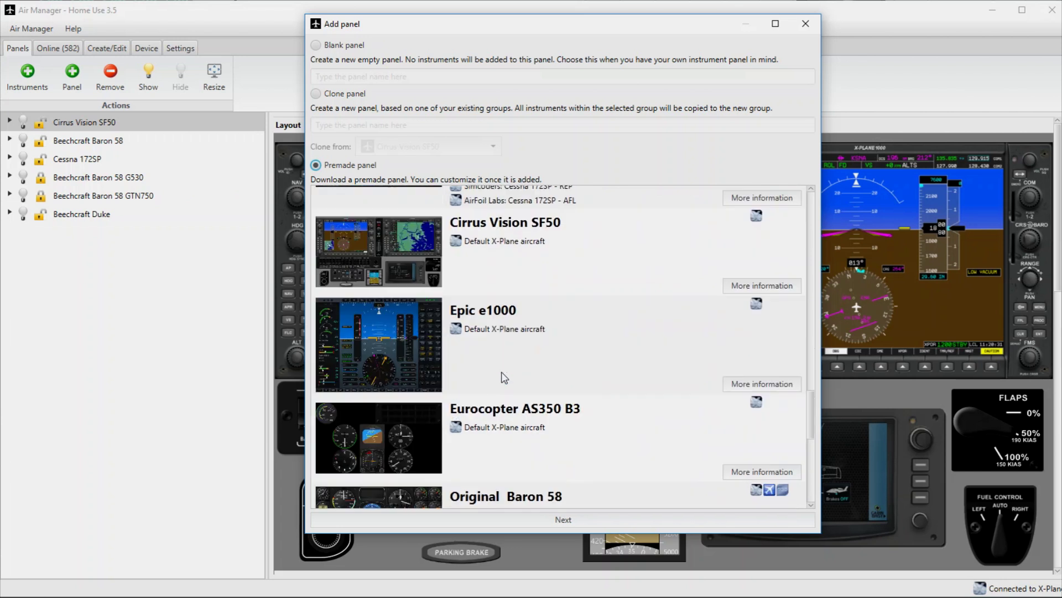
scroll(499, 363, up, 15)
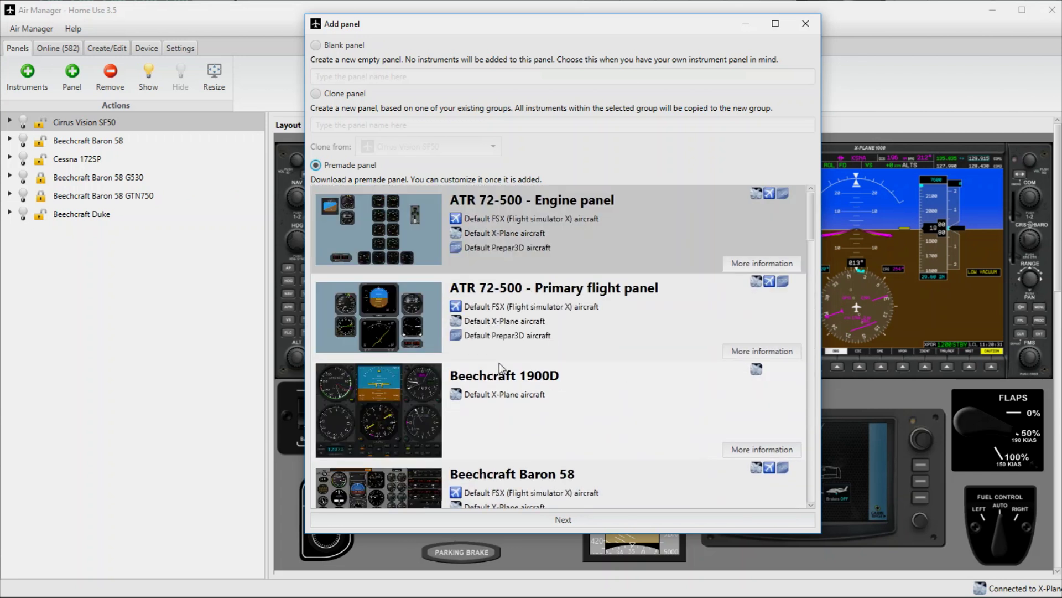
scroll(502, 369, down, 3)
click(510, 276)
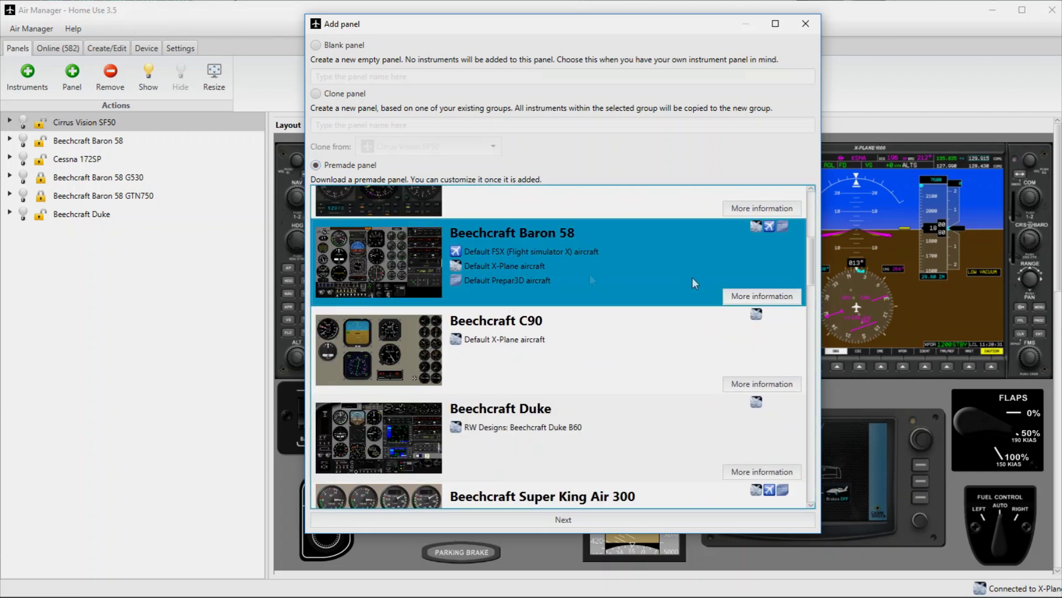
click(562, 521)
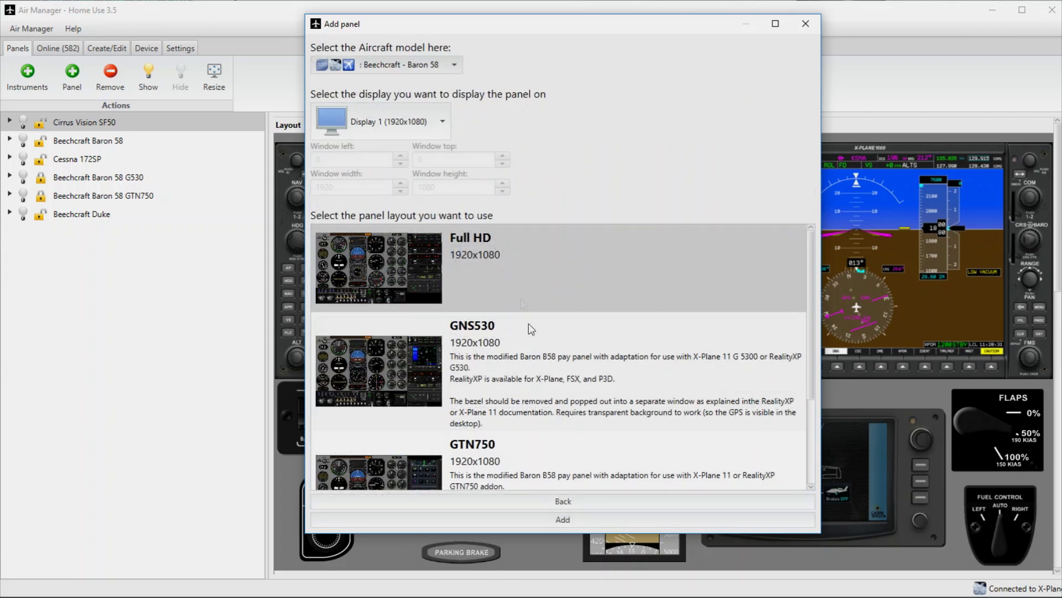
Step: Compare the Baron 58 GNS530, GTN750 and Full HD layouts, then close the dialog
scroll(528, 323, down, 1)
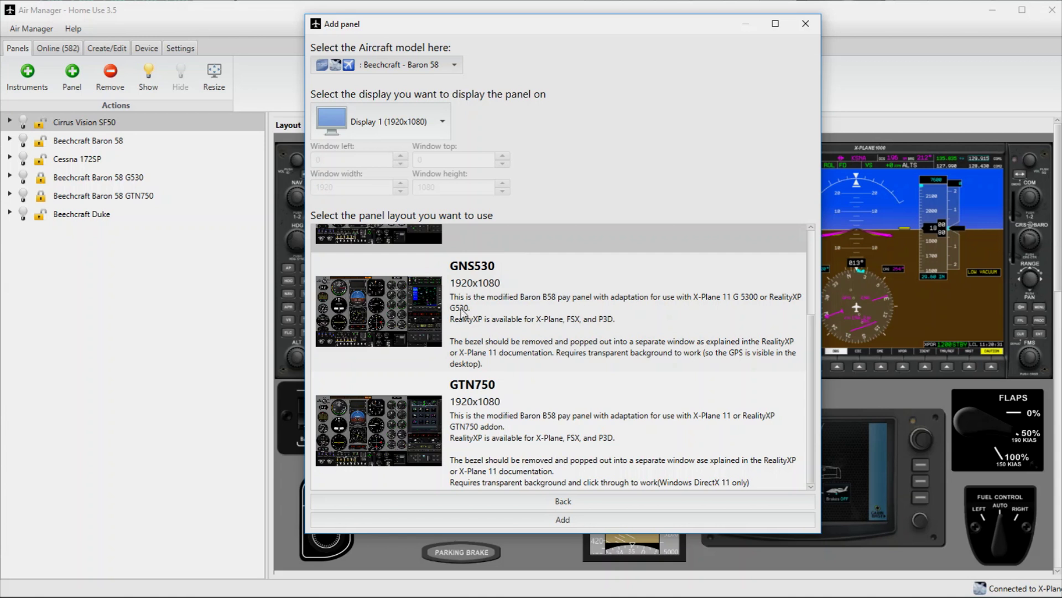
click(549, 324)
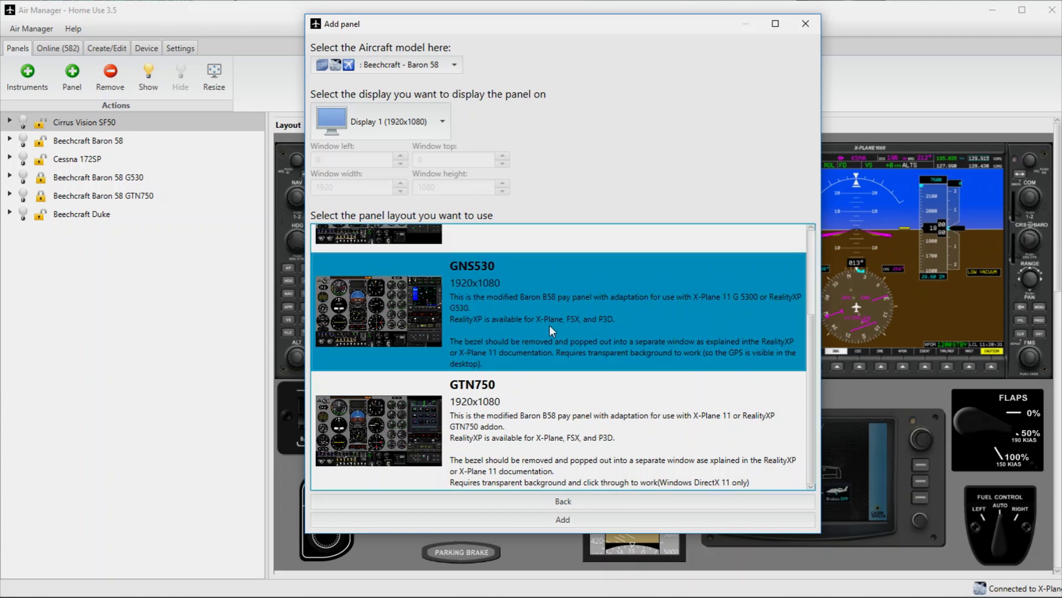
click(537, 412)
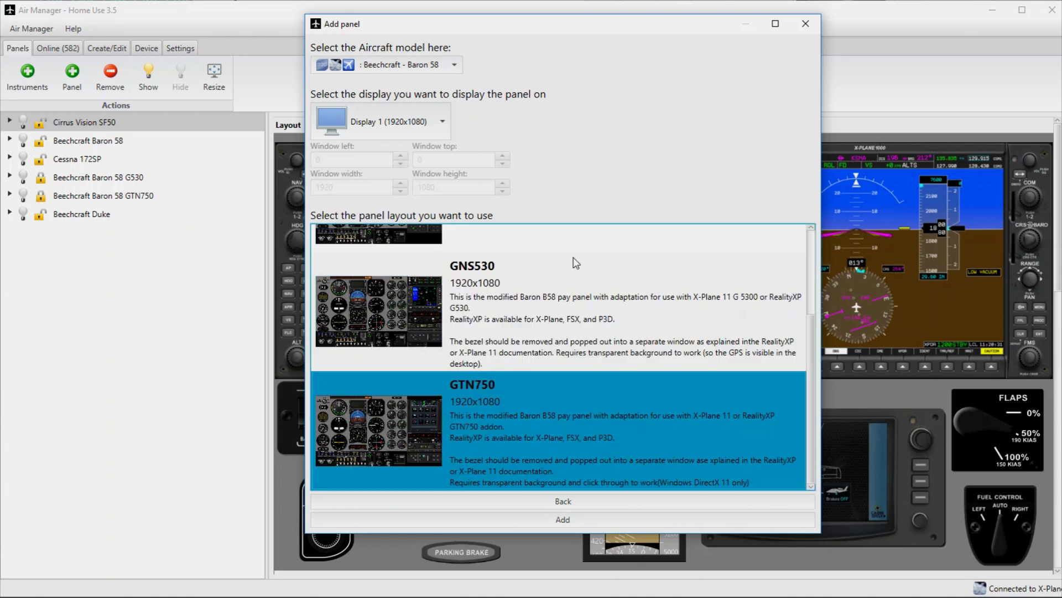
scroll(576, 263, up, 1)
click(550, 263)
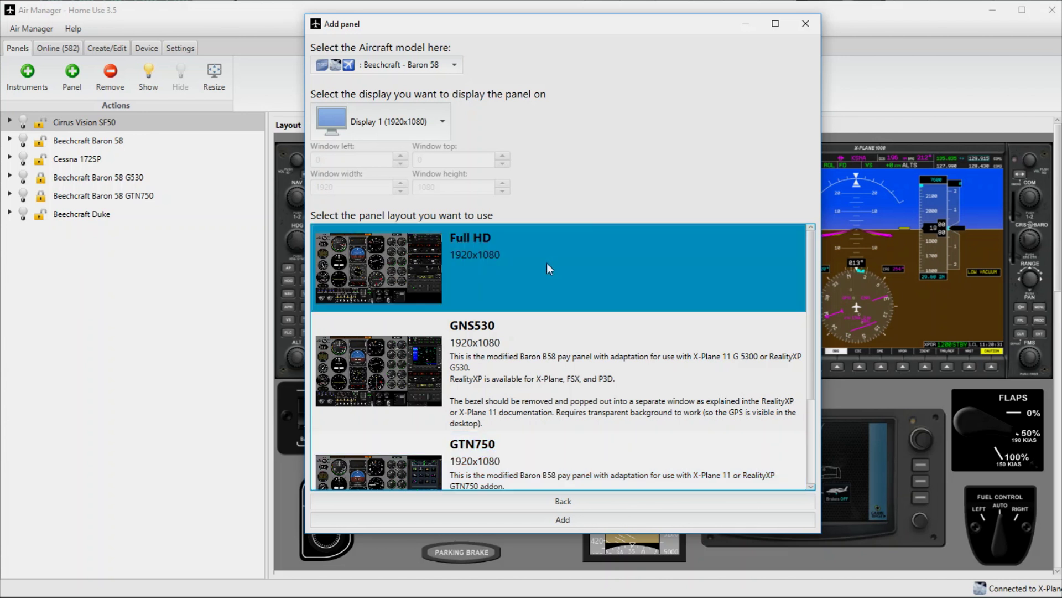
click(553, 348)
click(556, 448)
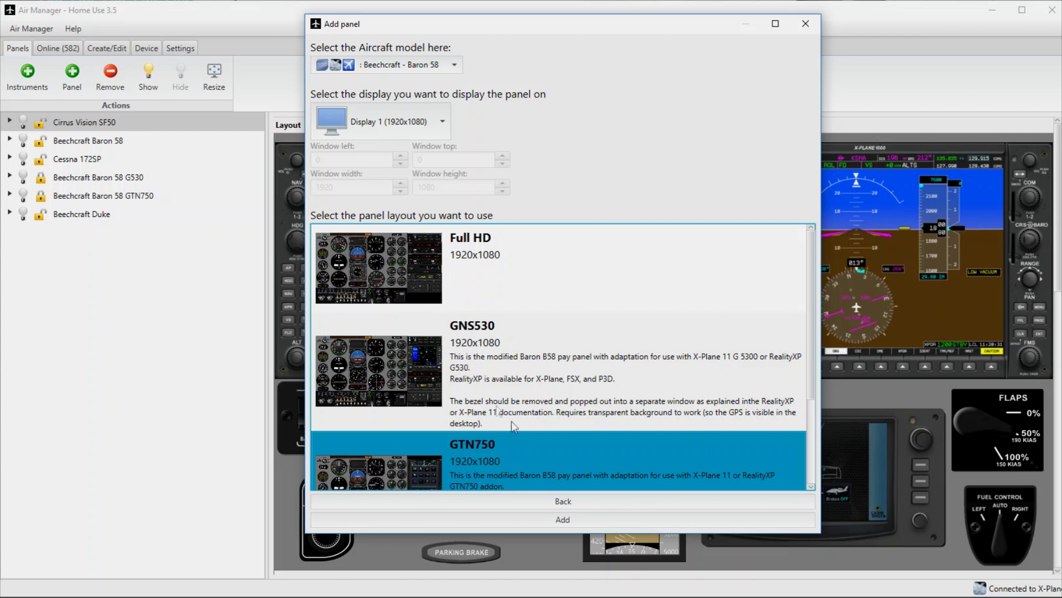
click(563, 519)
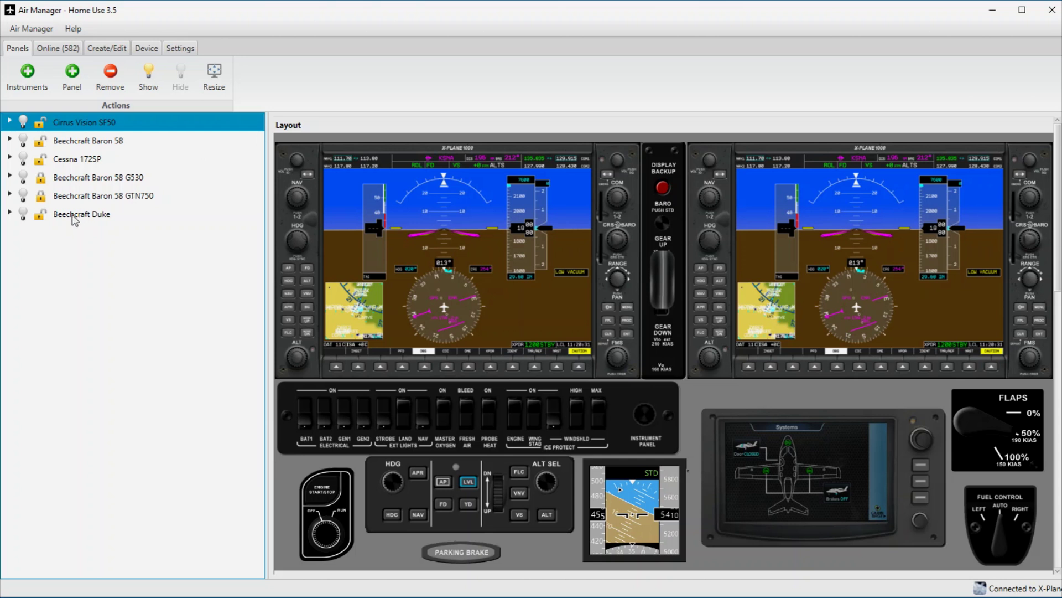
Step: Display the Beechcraft Duke panel from the Panels list in the layout preview
click(75, 220)
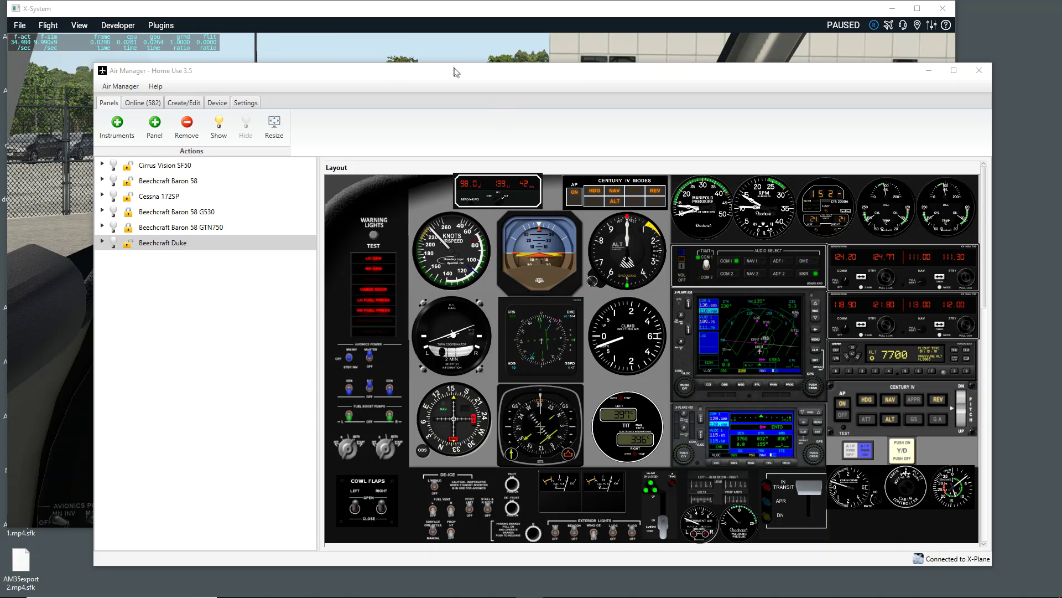
Step: Move the Air Manager window to the right edge and switch programs from the taskbar
drag(441, 76, 1059, 189)
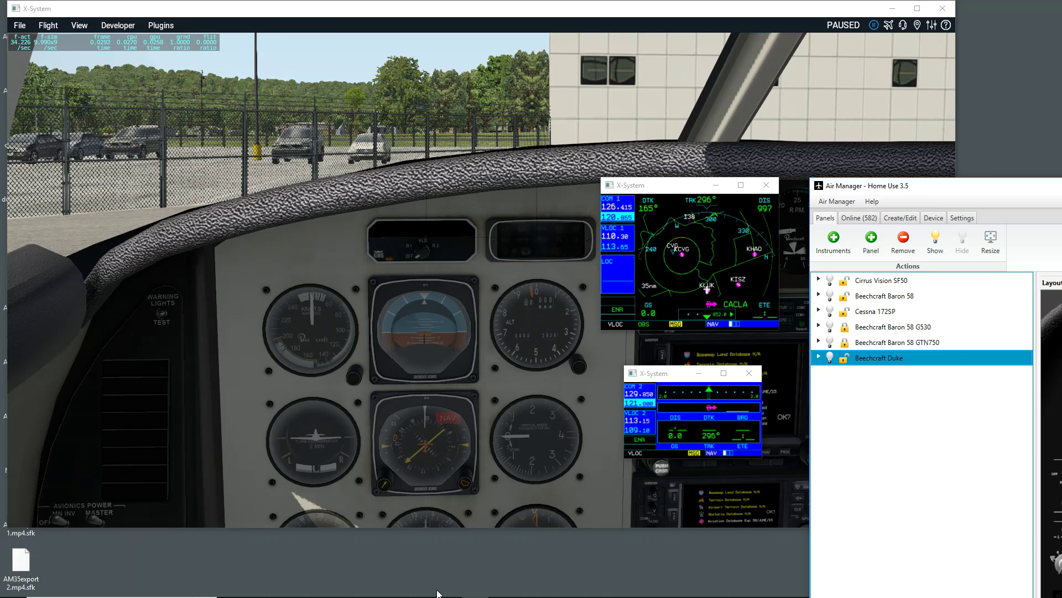
mouse_move(437, 596)
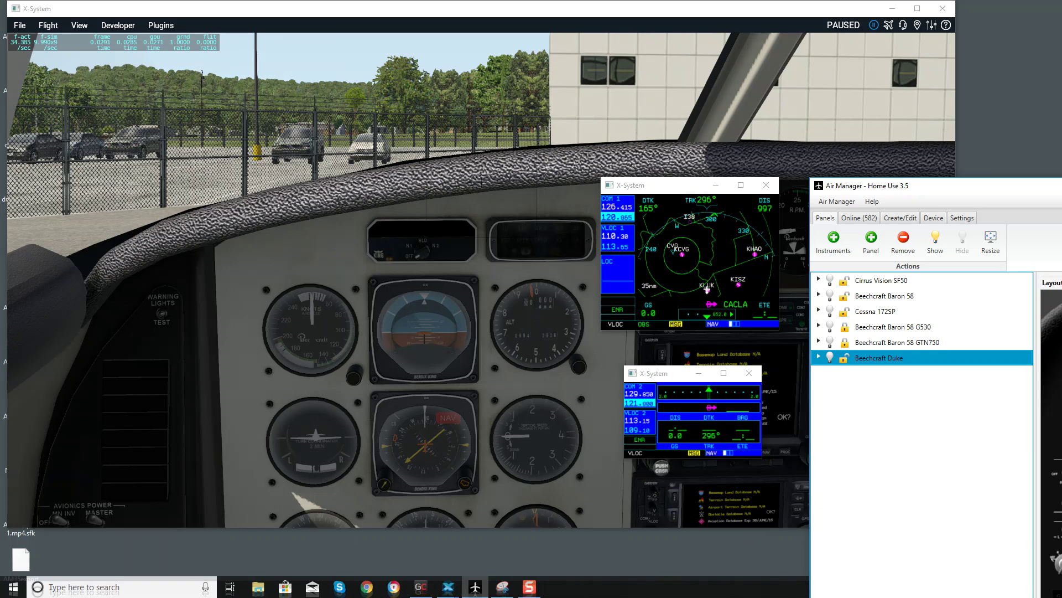
click(505, 591)
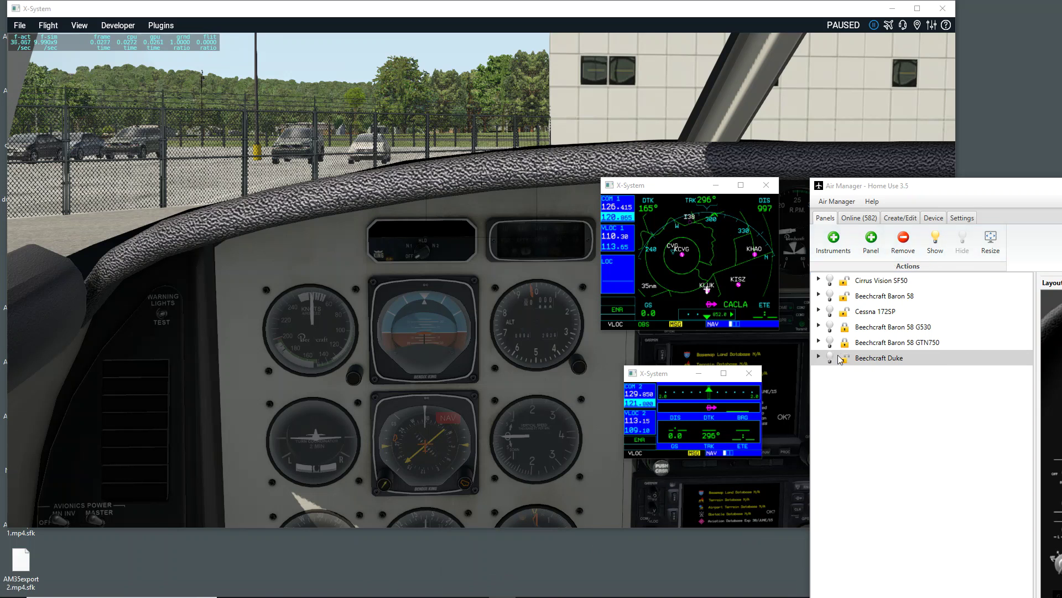
Step: Show the Duke panel and capture the whole screen with a Rectangular Snip
click(830, 358)
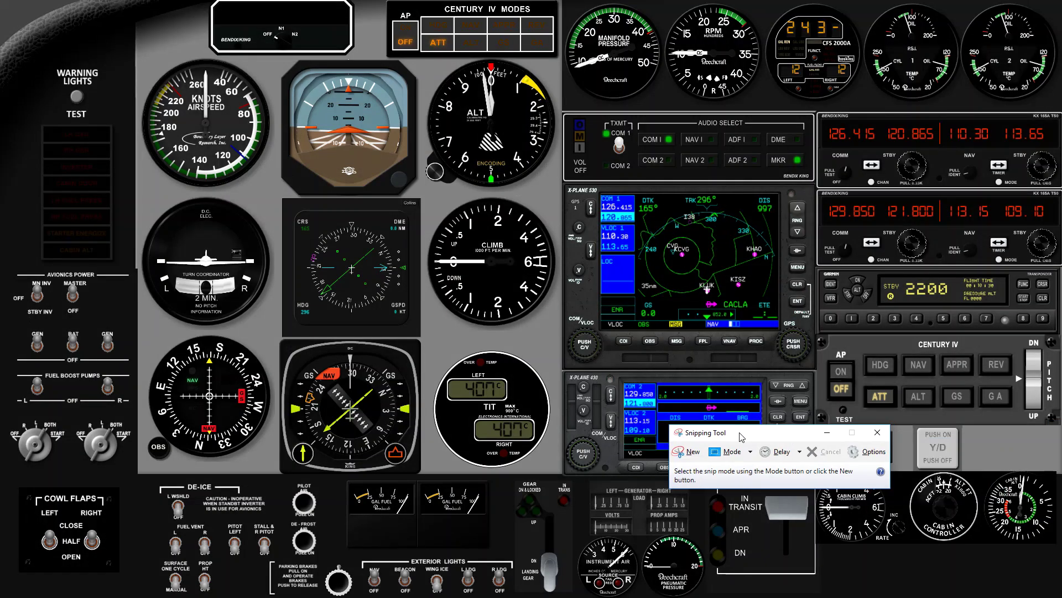
click(698, 451)
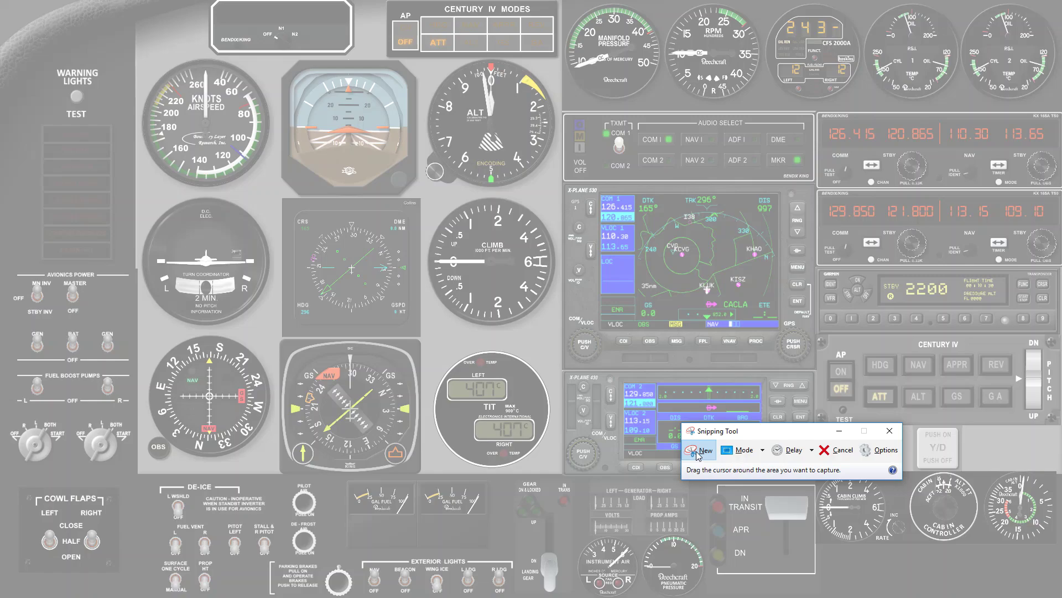
click(763, 450)
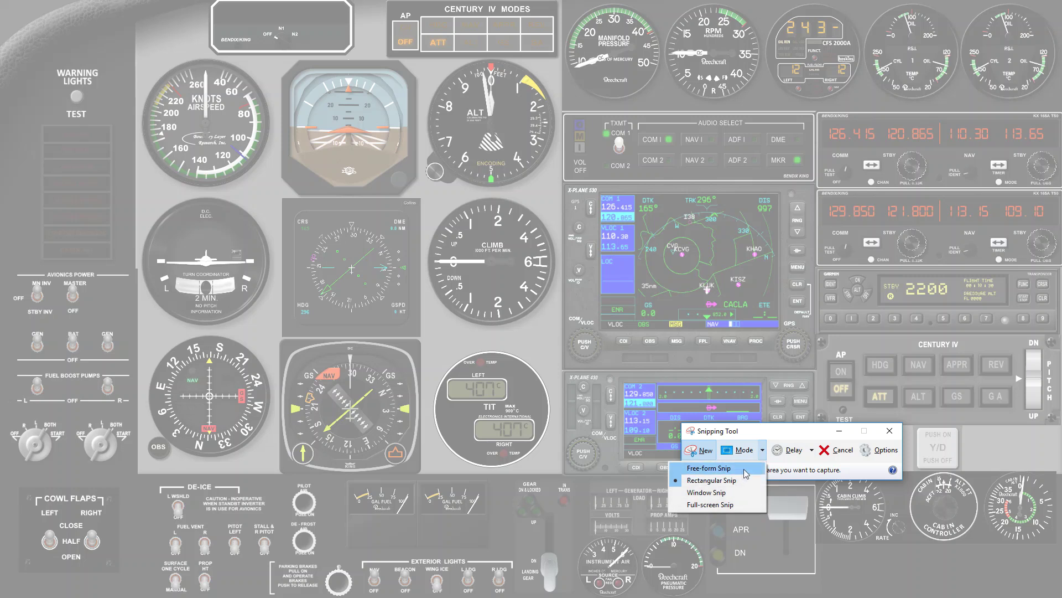
click(740, 480)
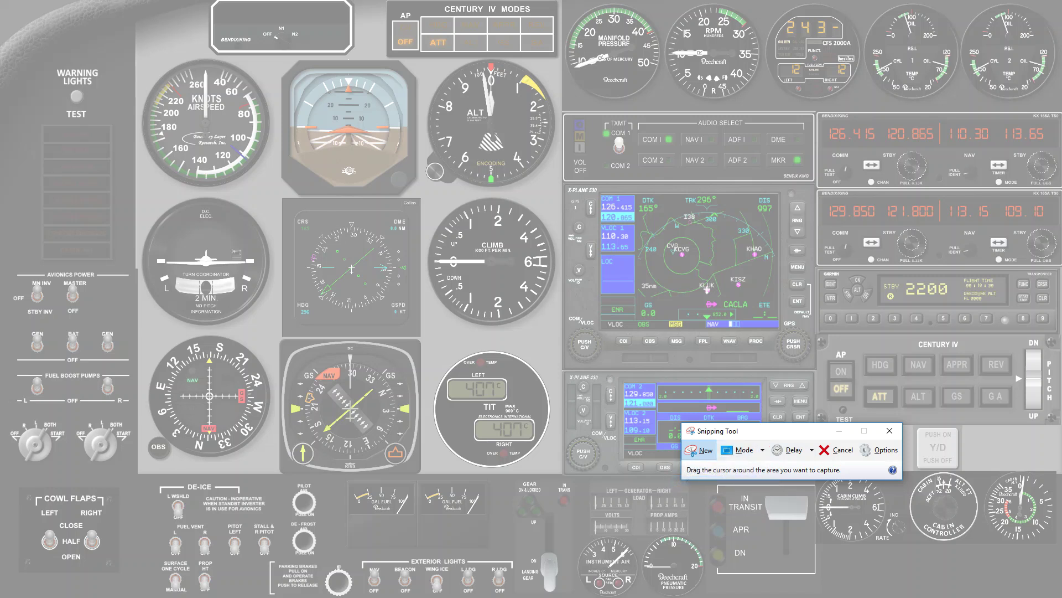
drag(6, 7, 1061, 597)
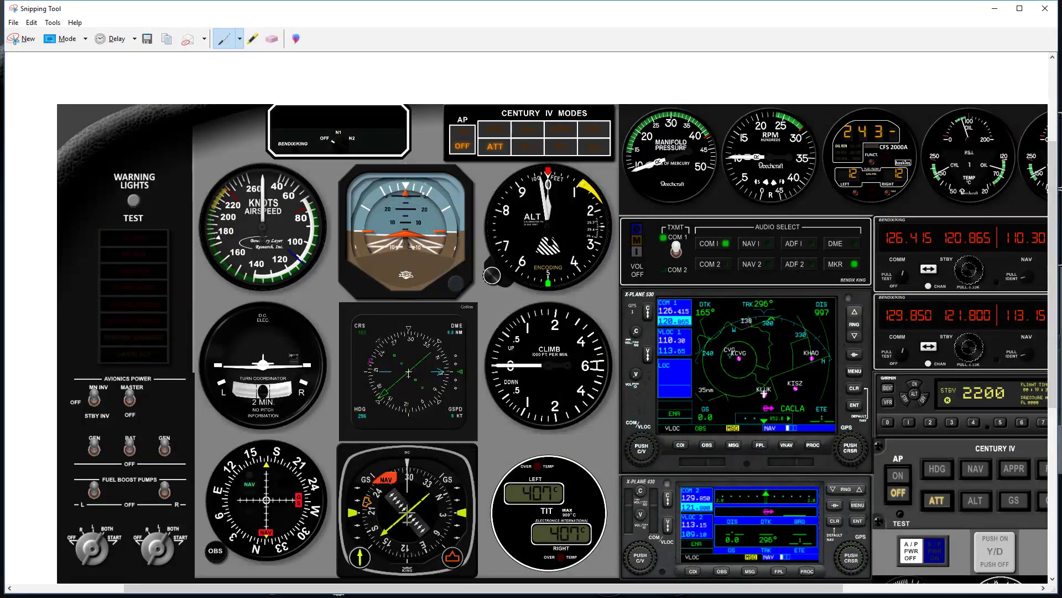
scroll(481, 246, down, 3)
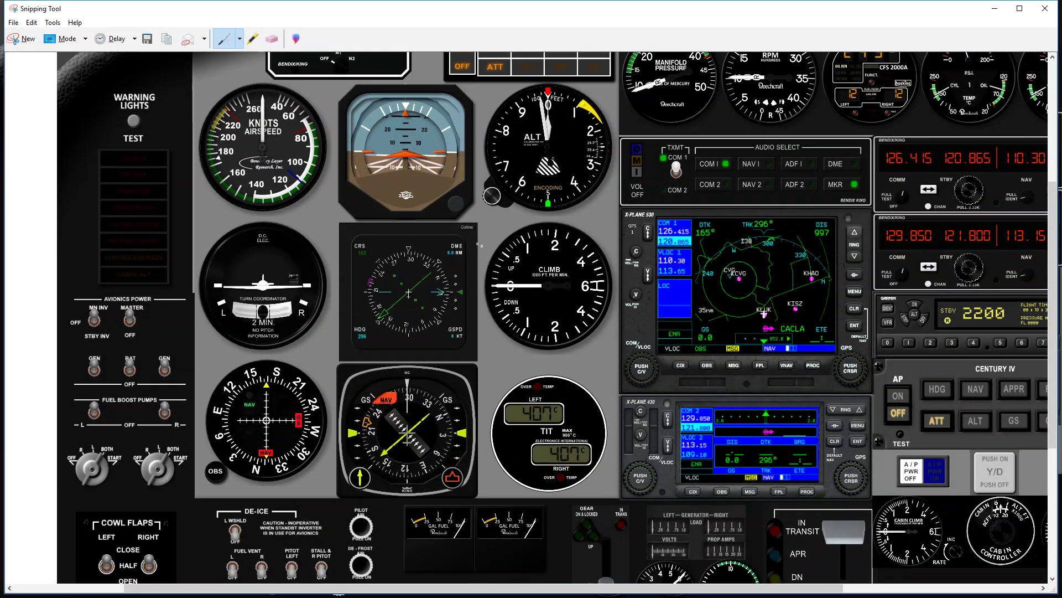
click(147, 38)
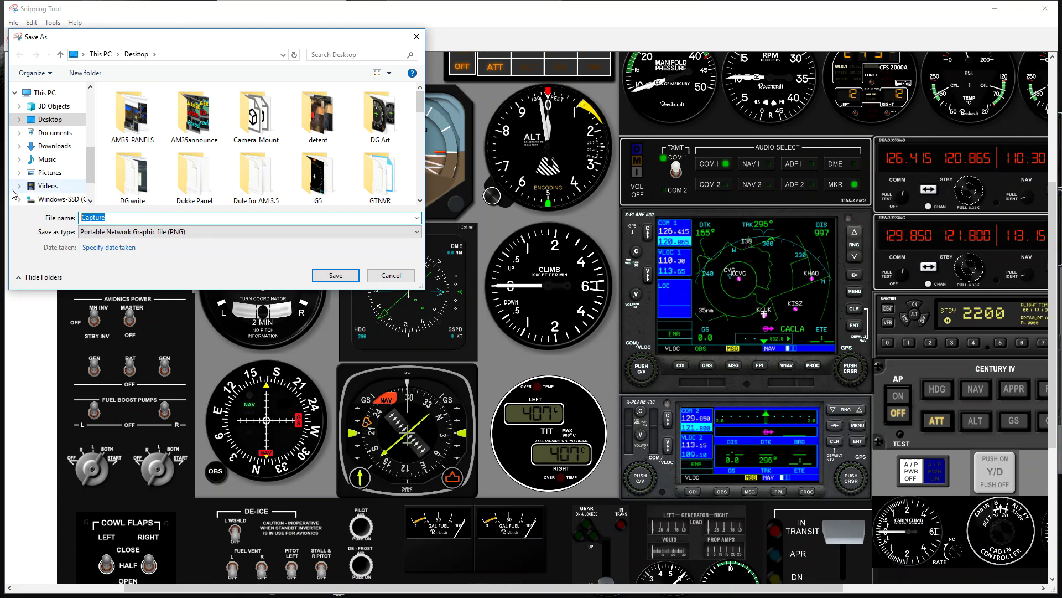
Step: Save the capture as preview in the Dukke Panel folder and close Snipping Tool
text(preview)
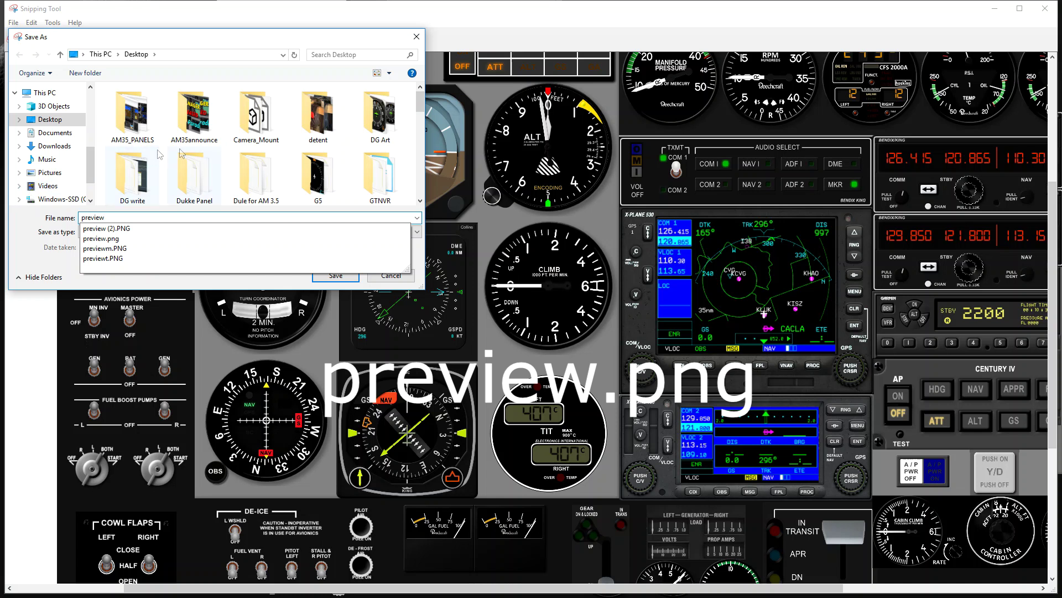
double_click(184, 188)
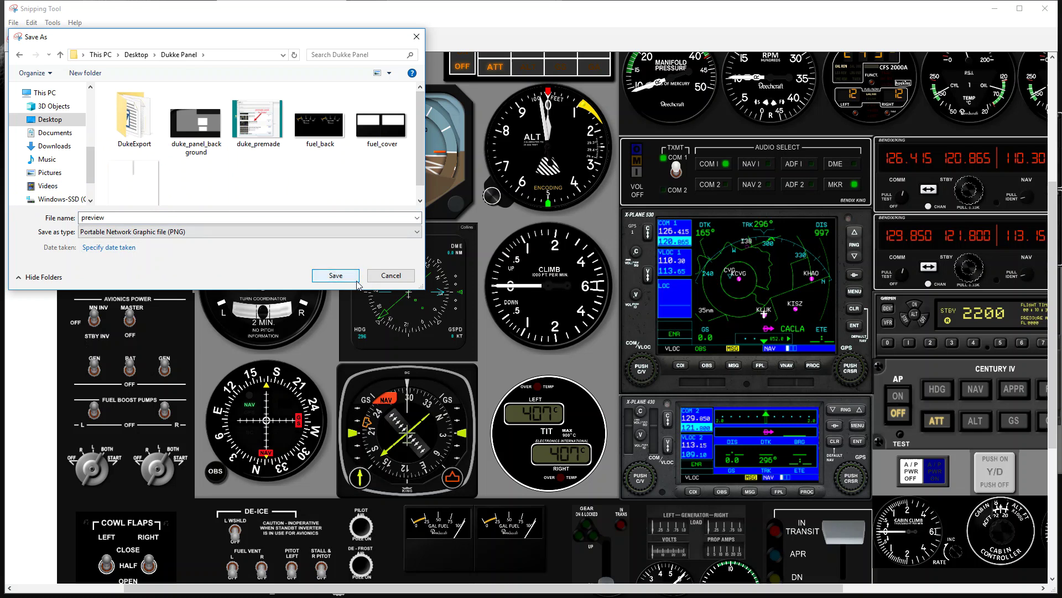
click(347, 280)
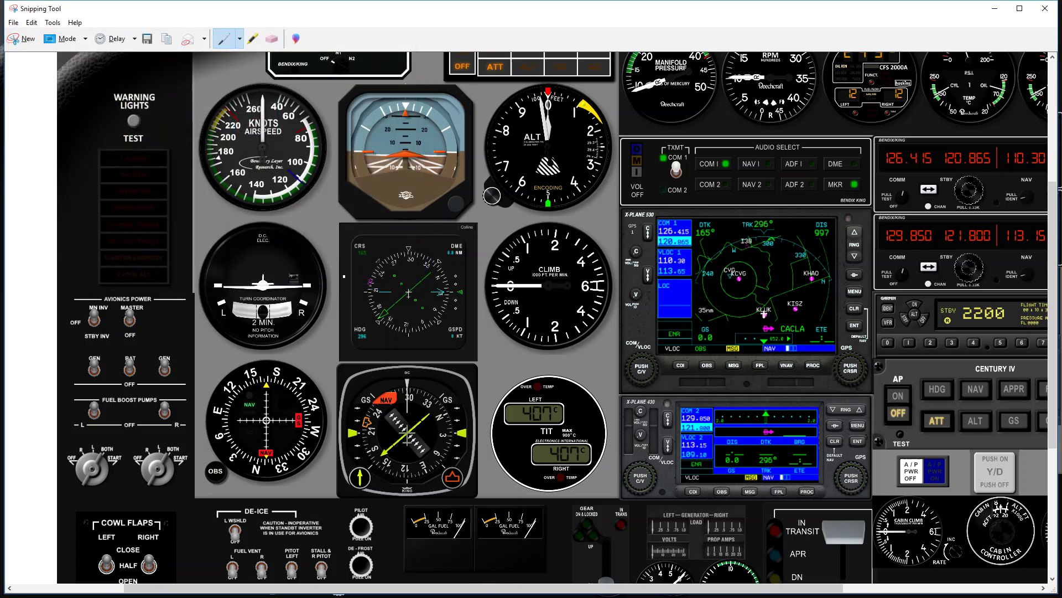
click(1046, 9)
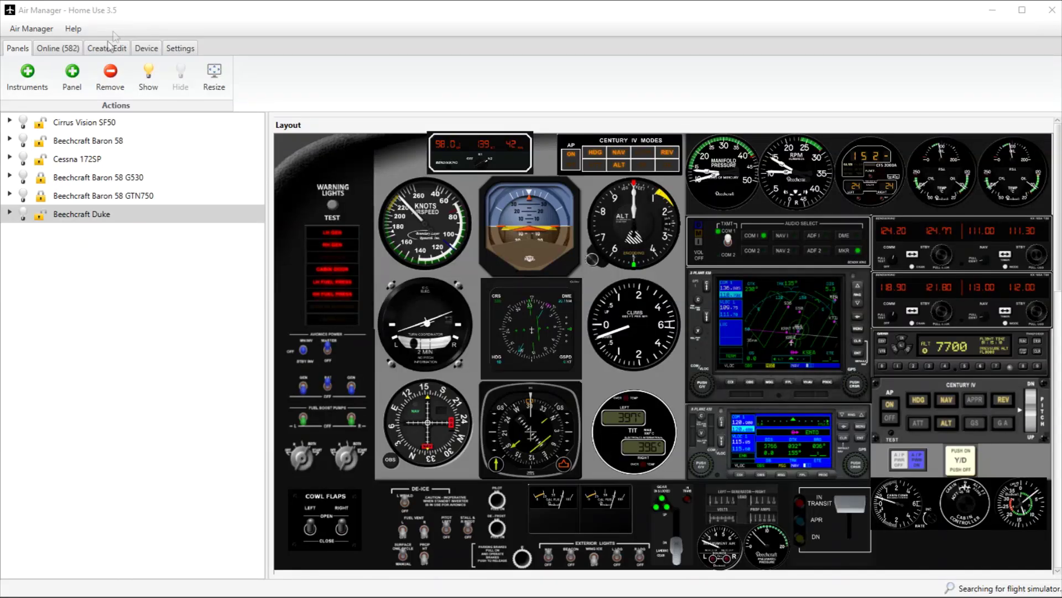
Step: In the Create/Edit tab, list the panels and create a new blank panel
click(108, 51)
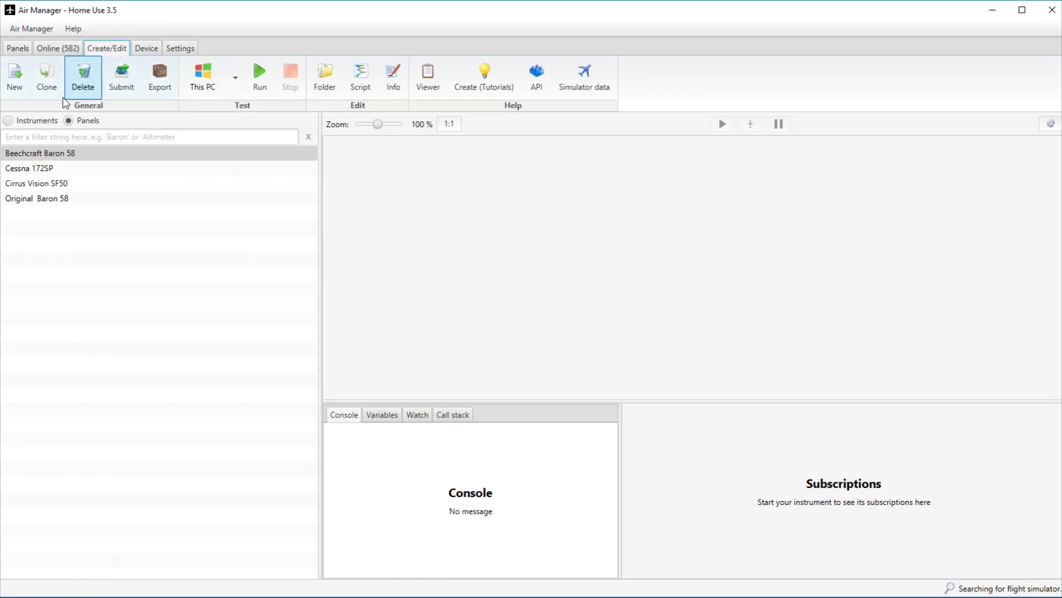
click(9, 121)
click(81, 121)
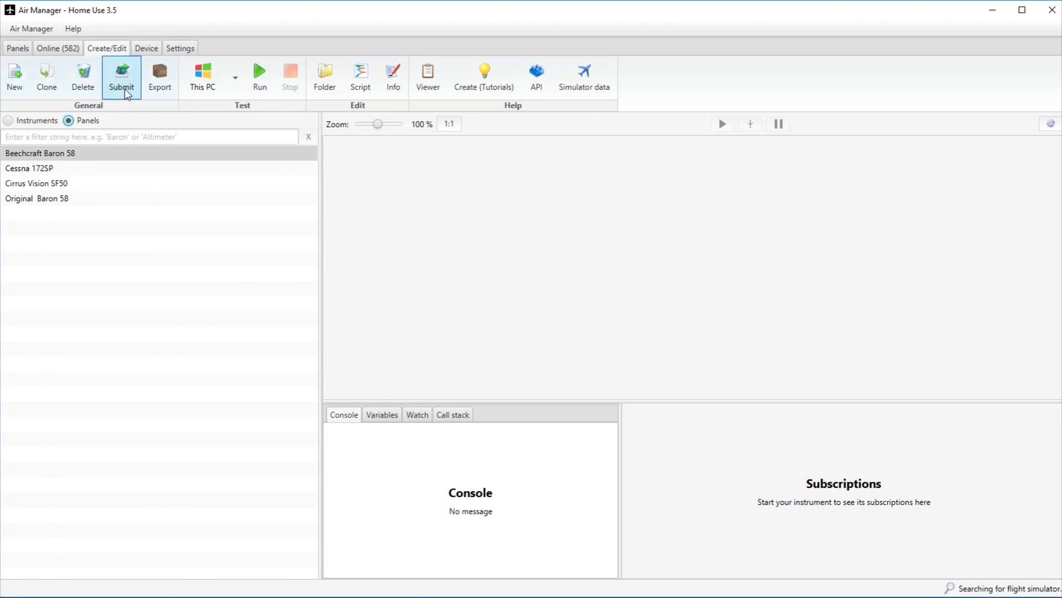
click(12, 80)
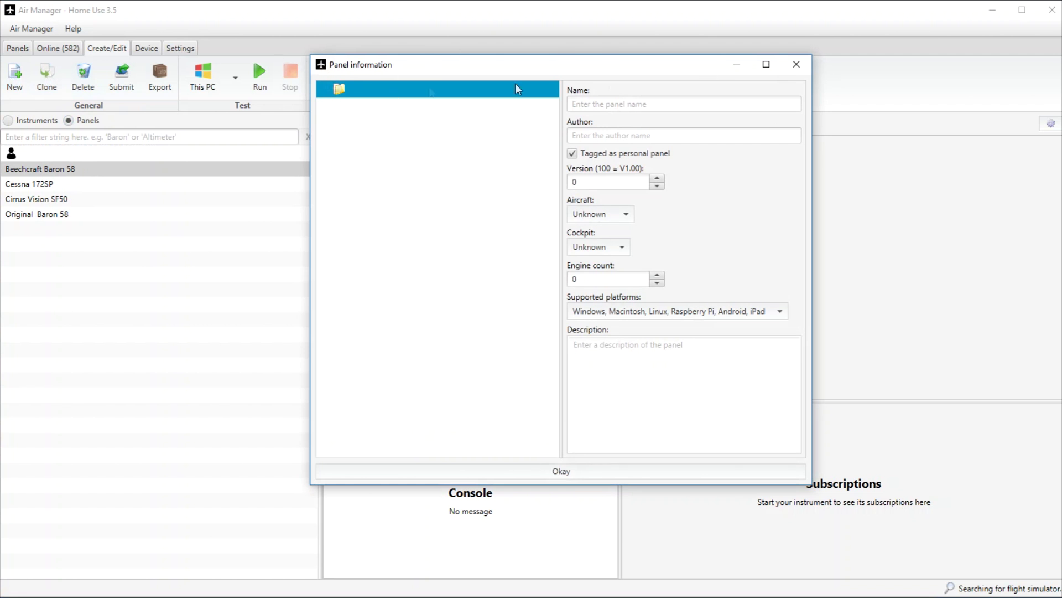
Step: Name the panel Beech Duke B60, enter the author's name, untick personal, and set version 100
click(592, 101)
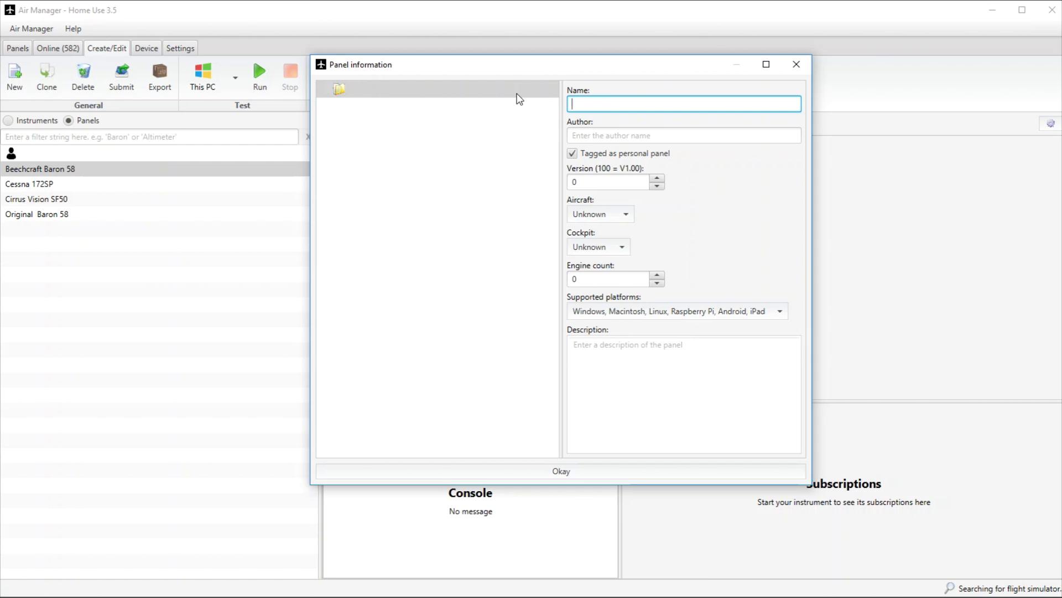
text(Beech Du)
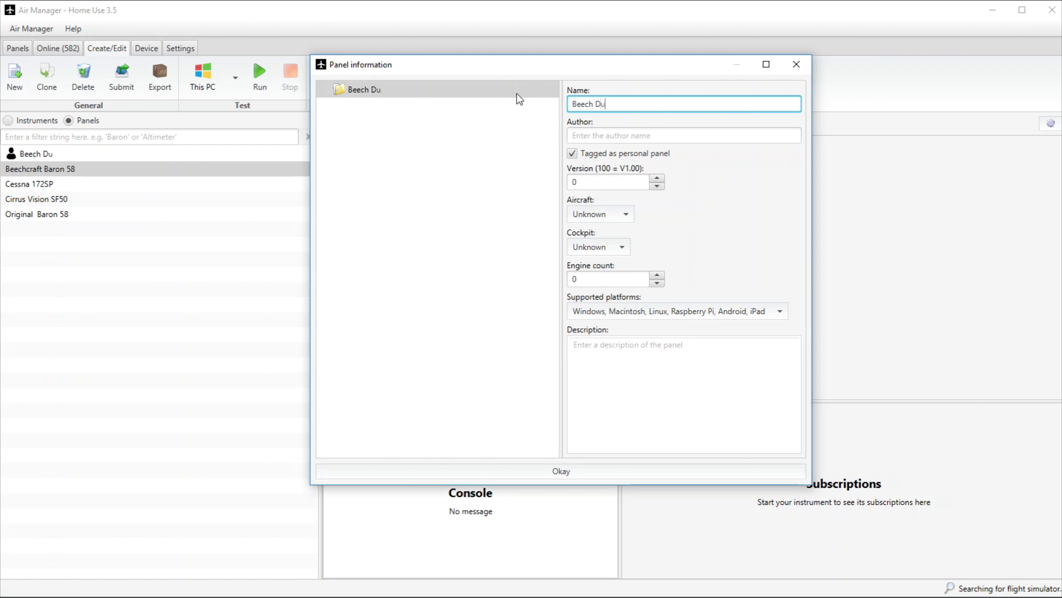
text(ke B60)
click(599, 138)
text(Russ)
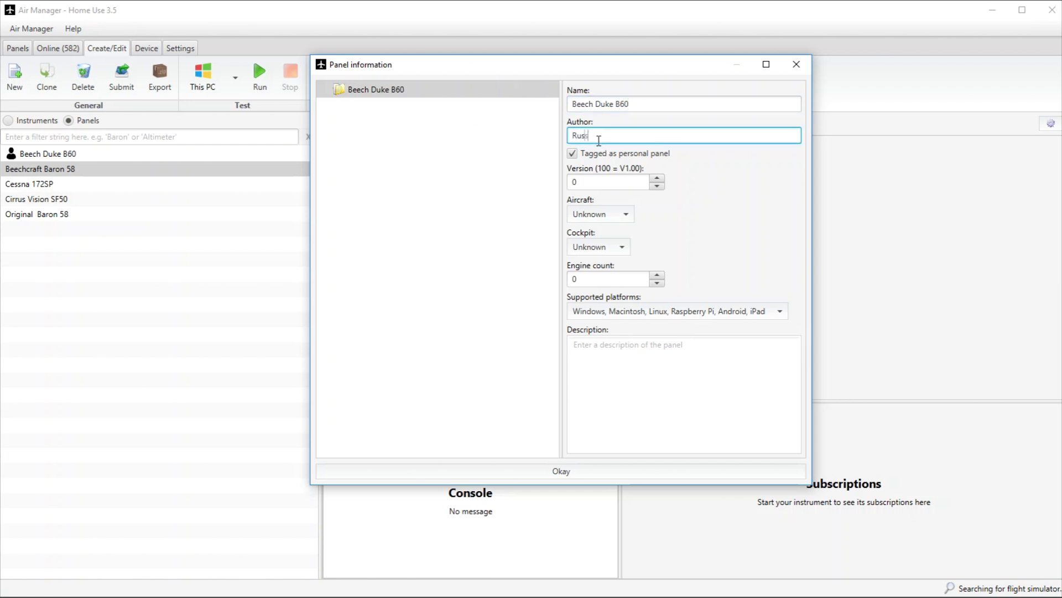
click(574, 157)
double_click(588, 183)
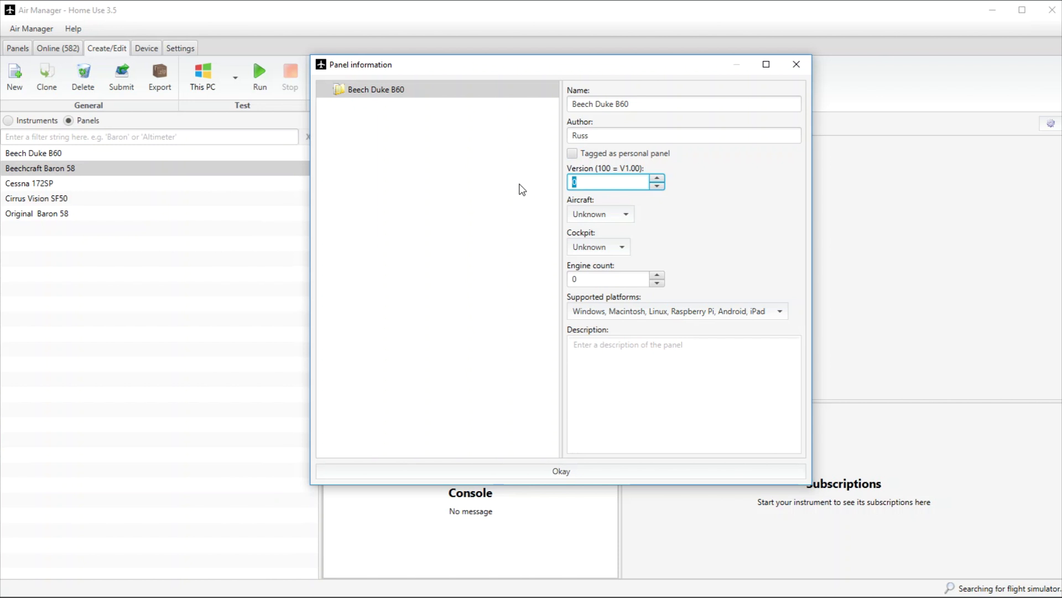
text(100)
Step: Set aircraft type Prop, cockpit type Steam and engine count 2
click(589, 215)
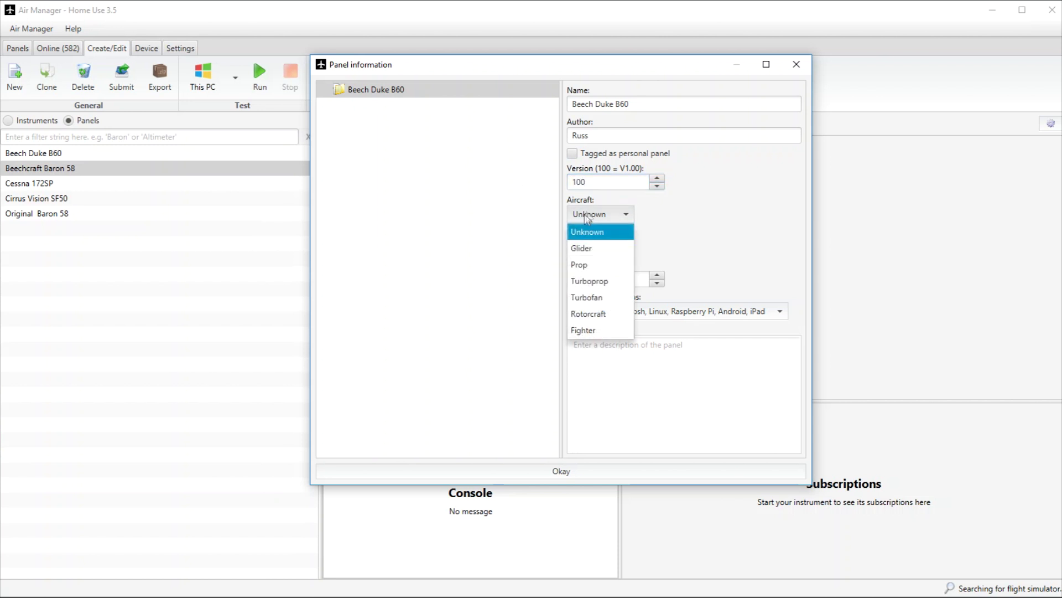
click(581, 266)
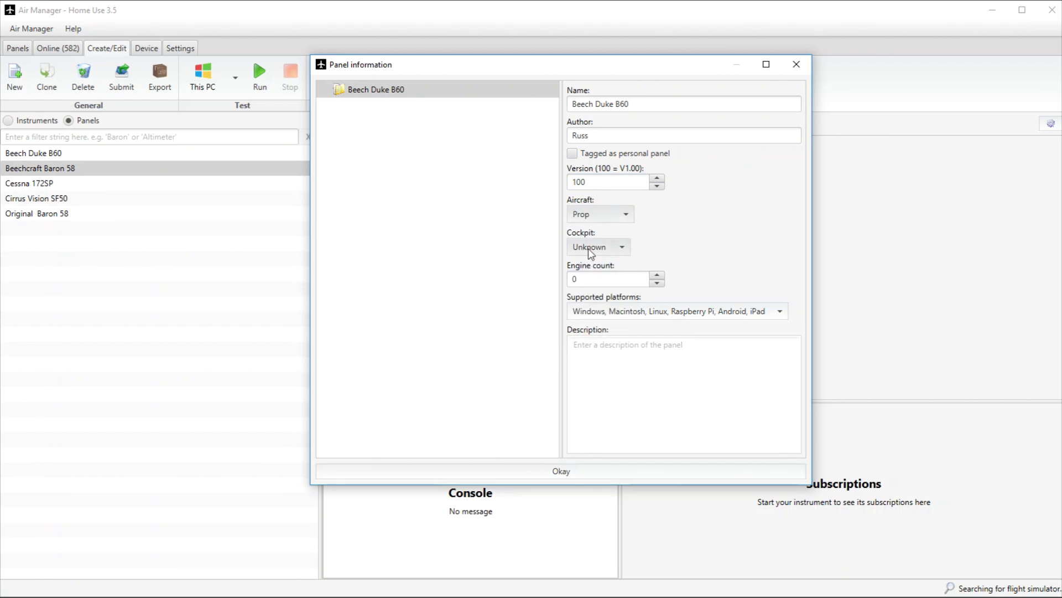
click(591, 250)
click(594, 280)
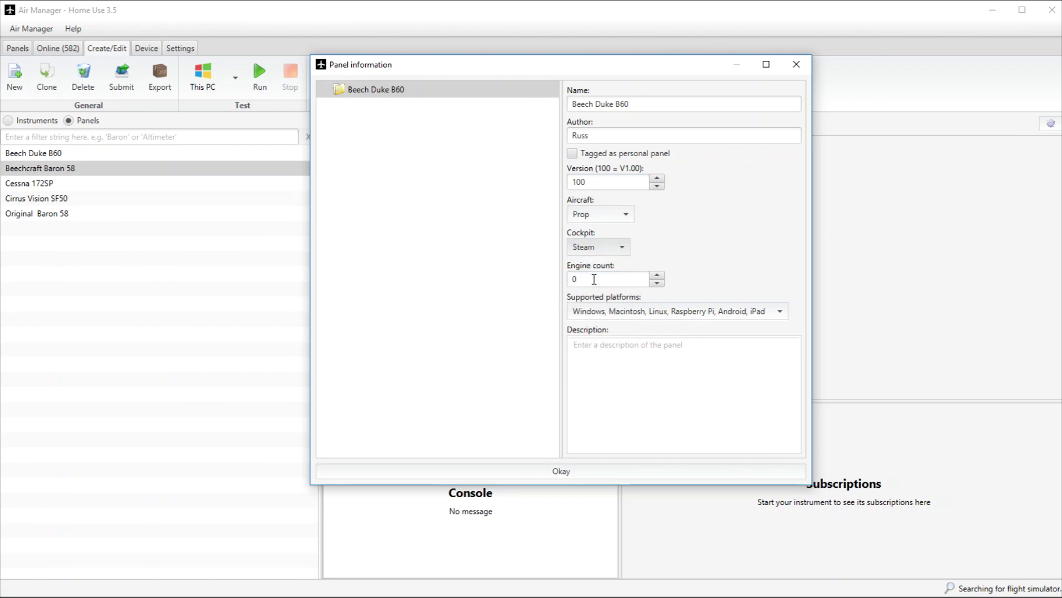
double_click(594, 280)
text(2)
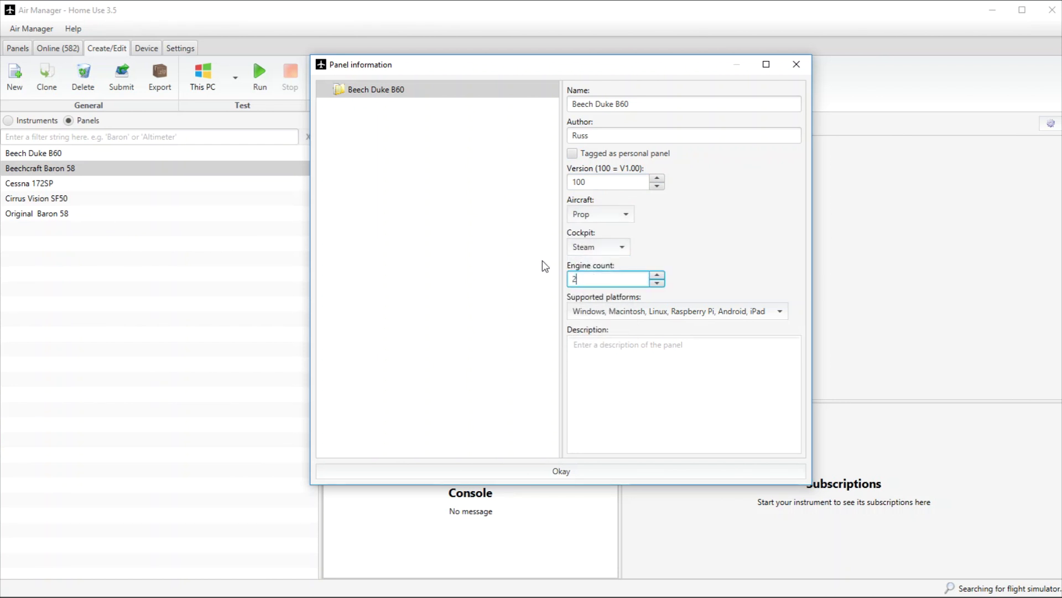
Step: Limit platforms to Windows, Macintosh and Linux and add the description 'My Duke B60'
click(610, 313)
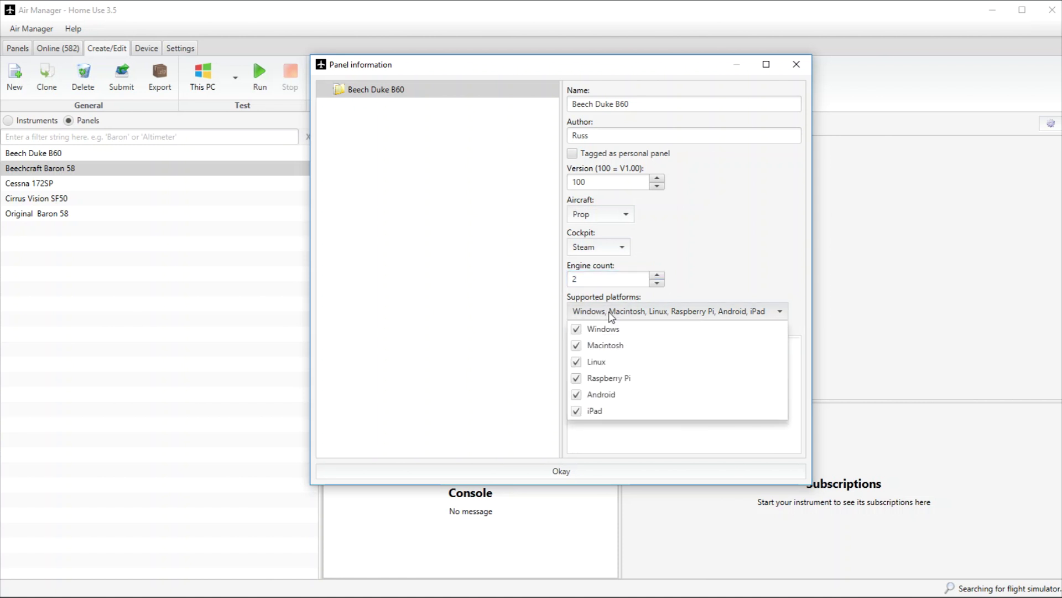
click(577, 379)
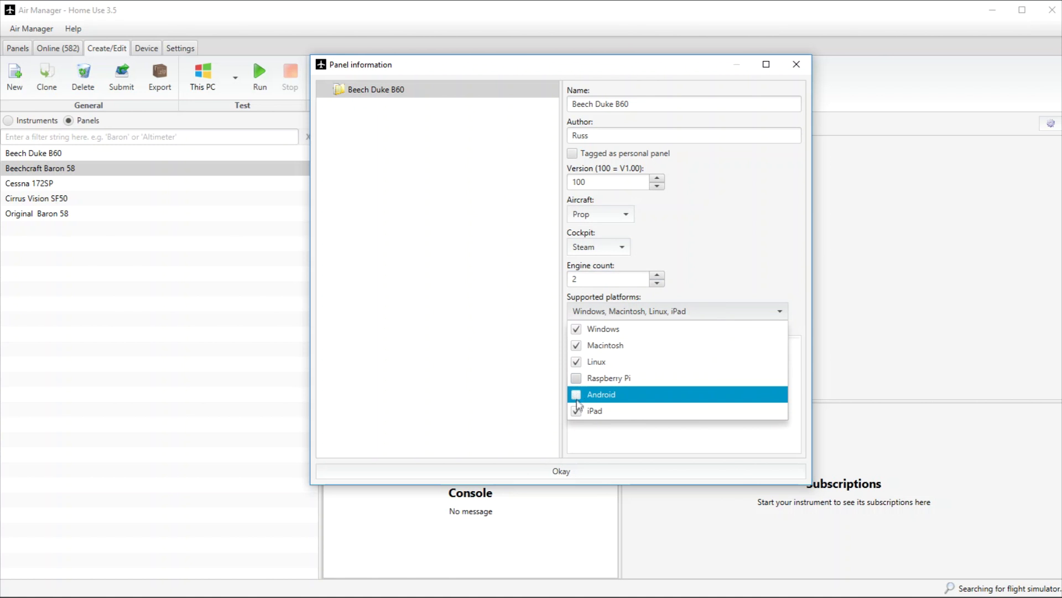
click(577, 394)
click(577, 411)
click(614, 339)
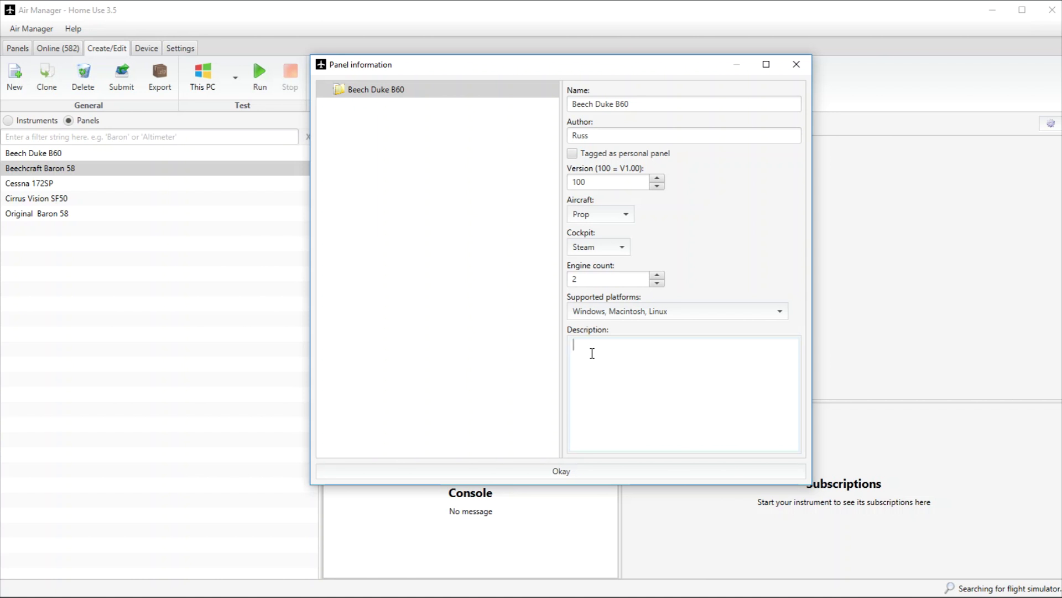
text(My Duke B60)
click(377, 99)
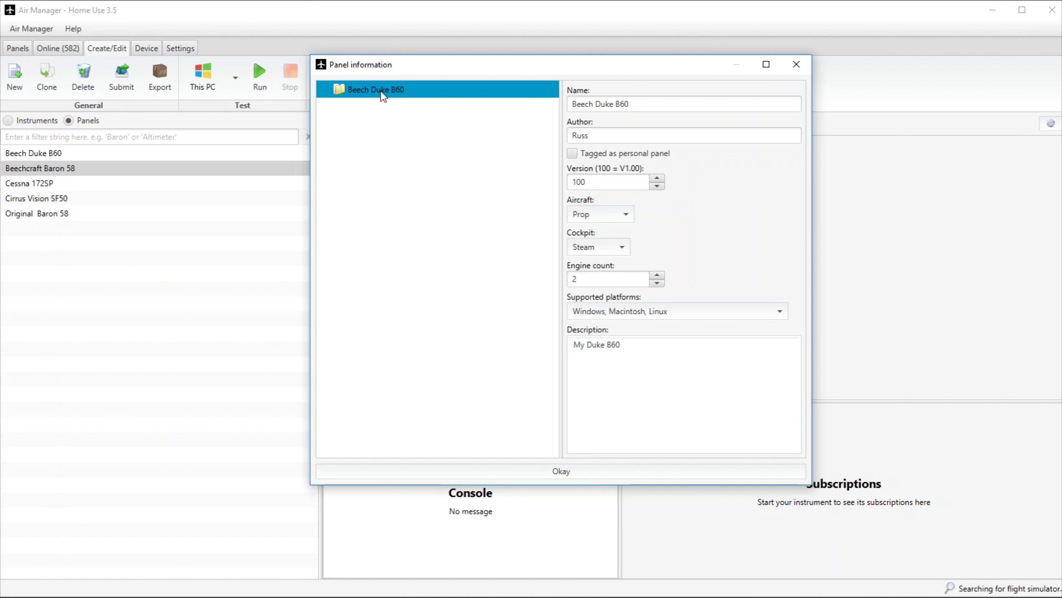
Step: Add an aircraft model to Beech Duke B60 with make Beechcraft and model Duke B60
right_click(381, 93)
click(390, 102)
click(363, 109)
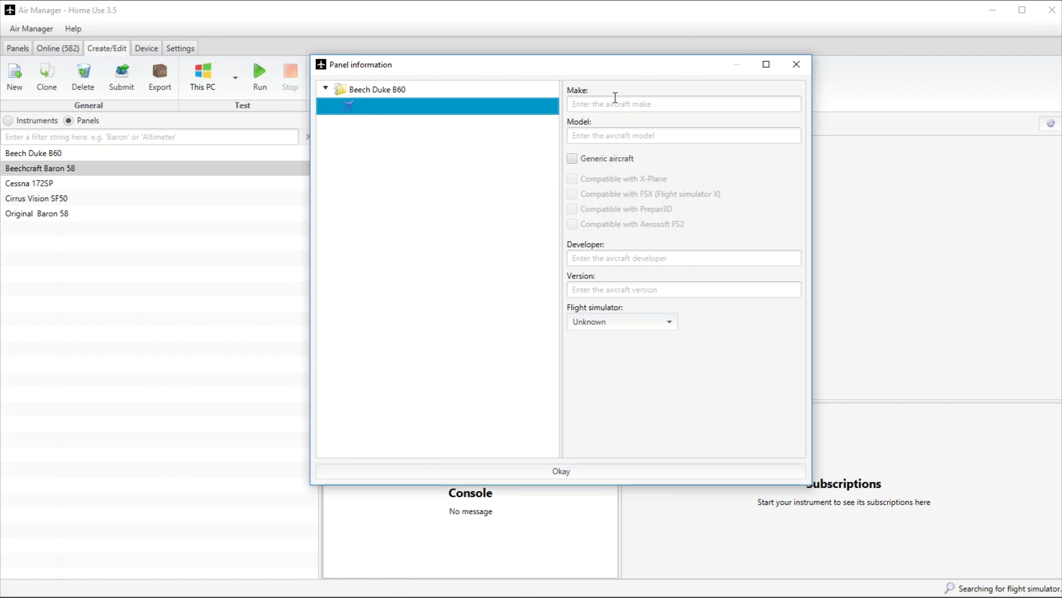
click(614, 100)
text(Beec)
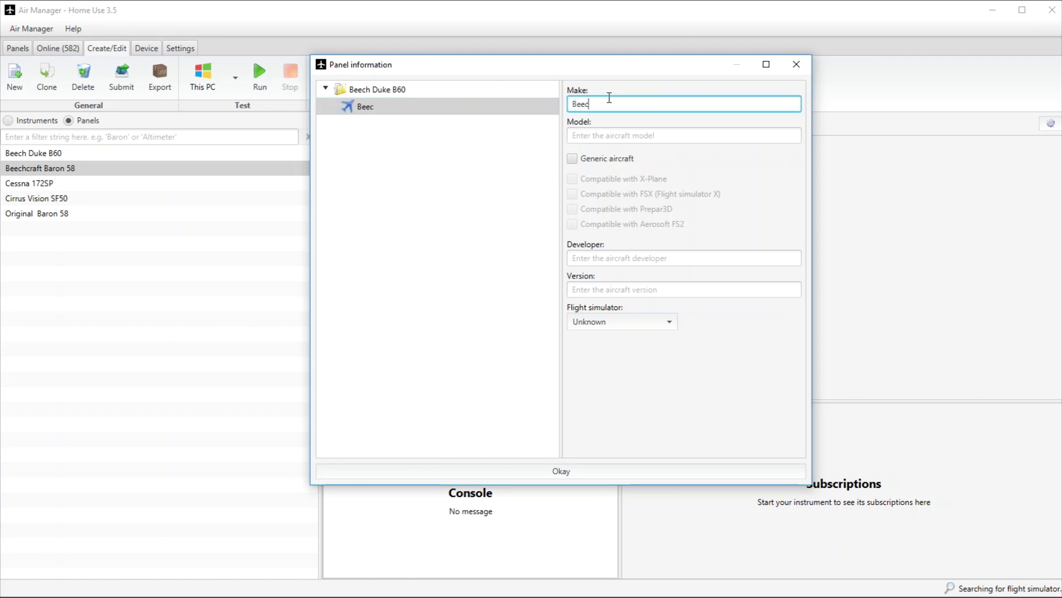
text(hcraft)
click(613, 135)
text(D)
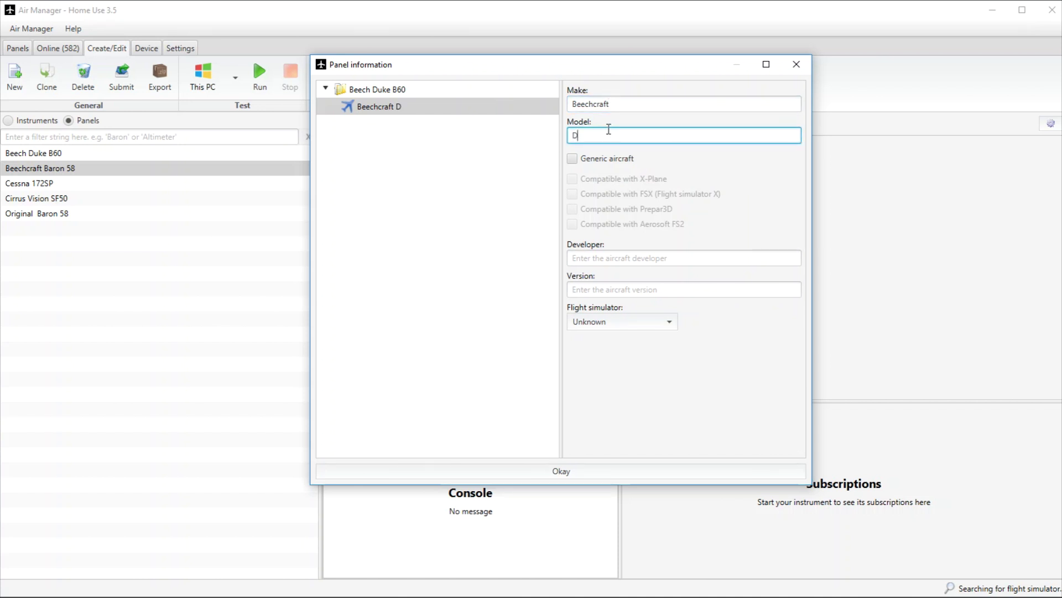
text(uke B60)
Step: Set developer RW Design, version 1.2, and X-Plane as the flight simulator
click(573, 160)
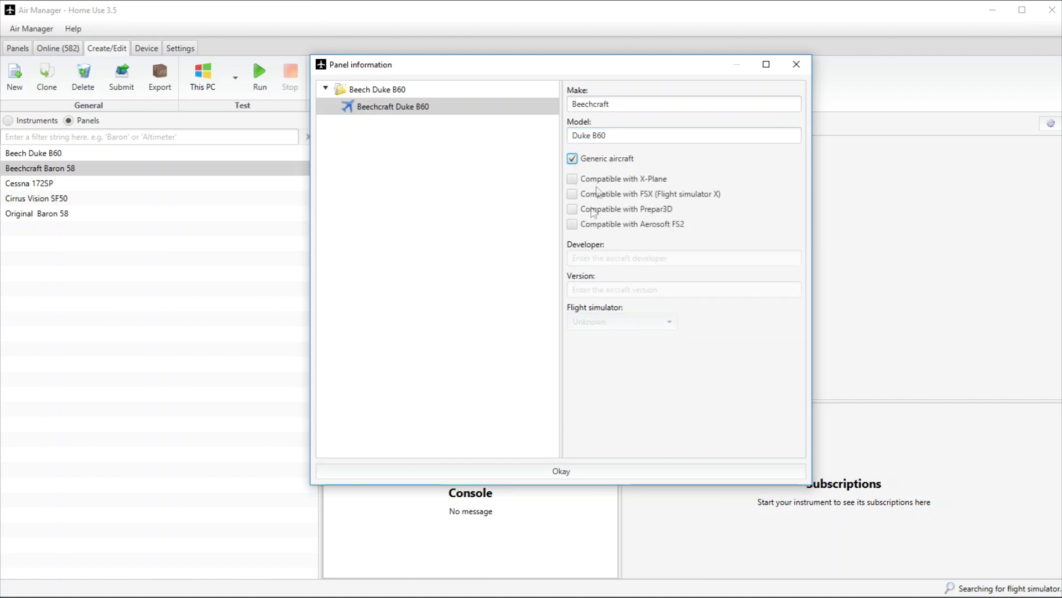
click(573, 161)
click(602, 257)
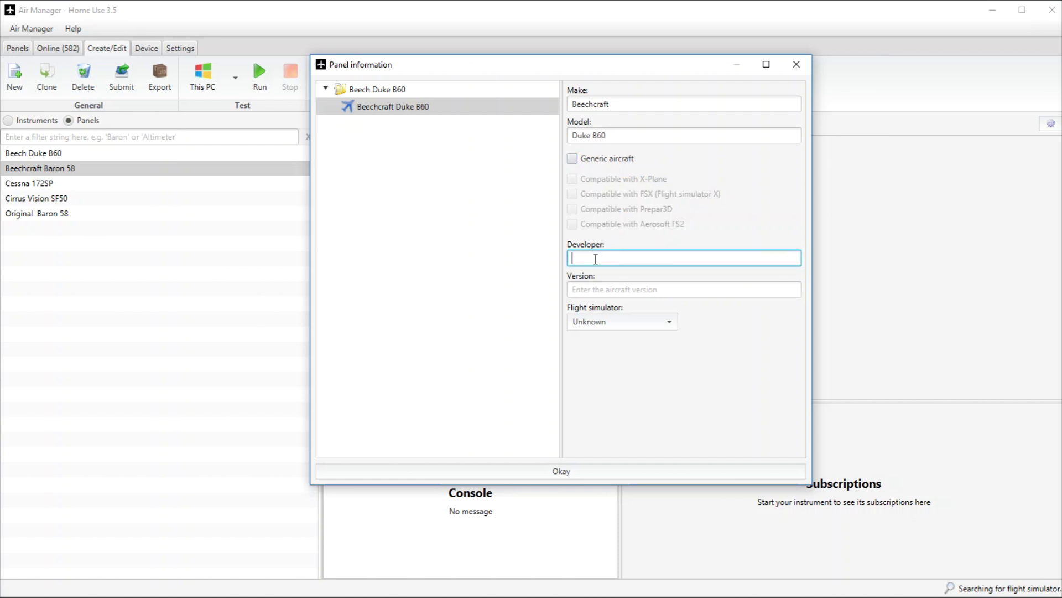
text(RW Designs)
click(599, 286)
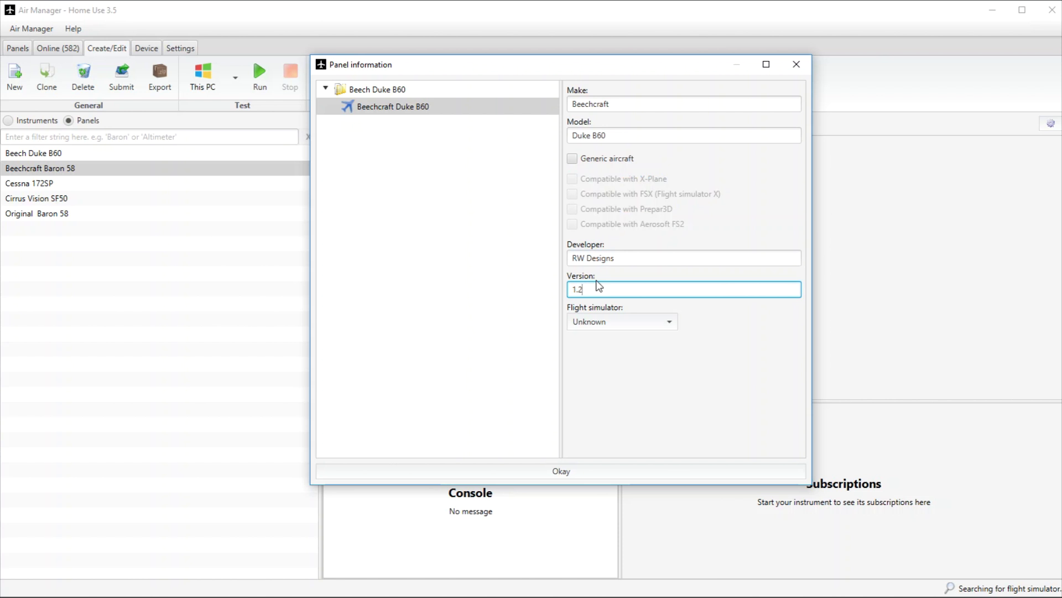
click(604, 321)
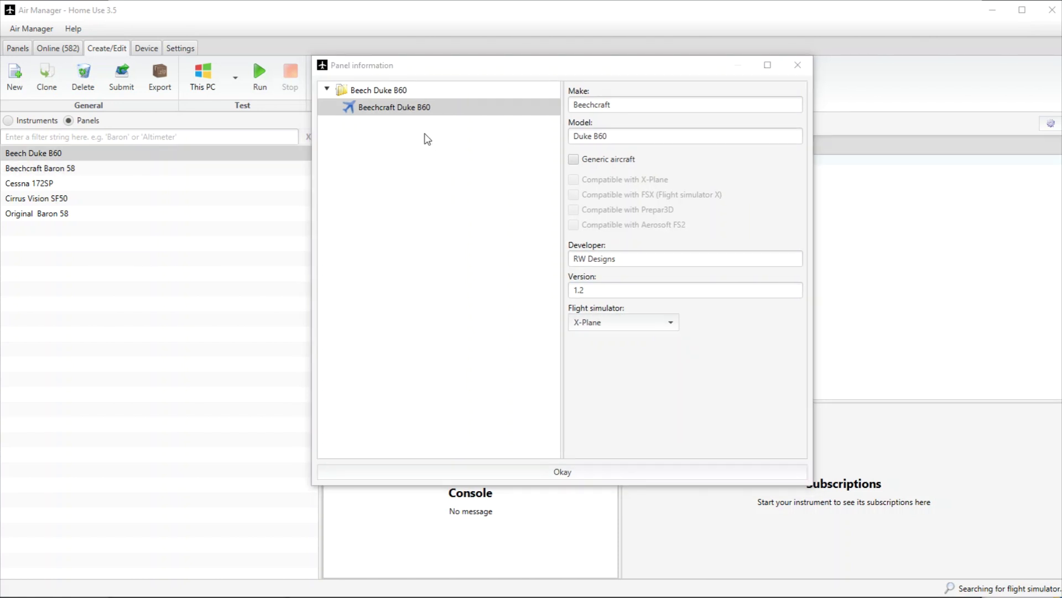
Step: Add the existing Beechcraft Duke layout to the Beechcraft Duke B60 aircraft
click(422, 113)
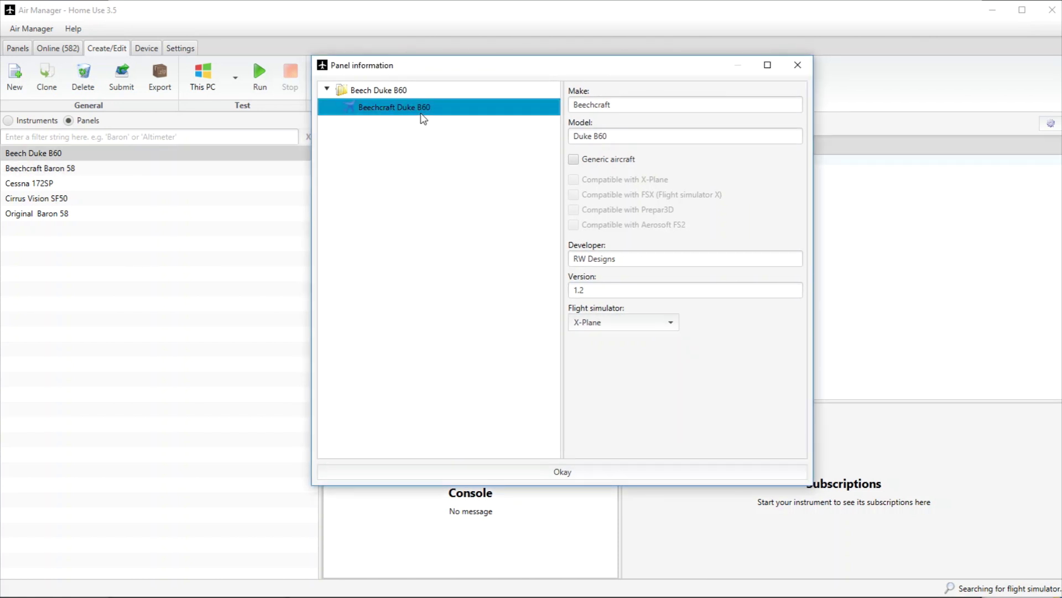
right_click(420, 113)
mouse_move(434, 143)
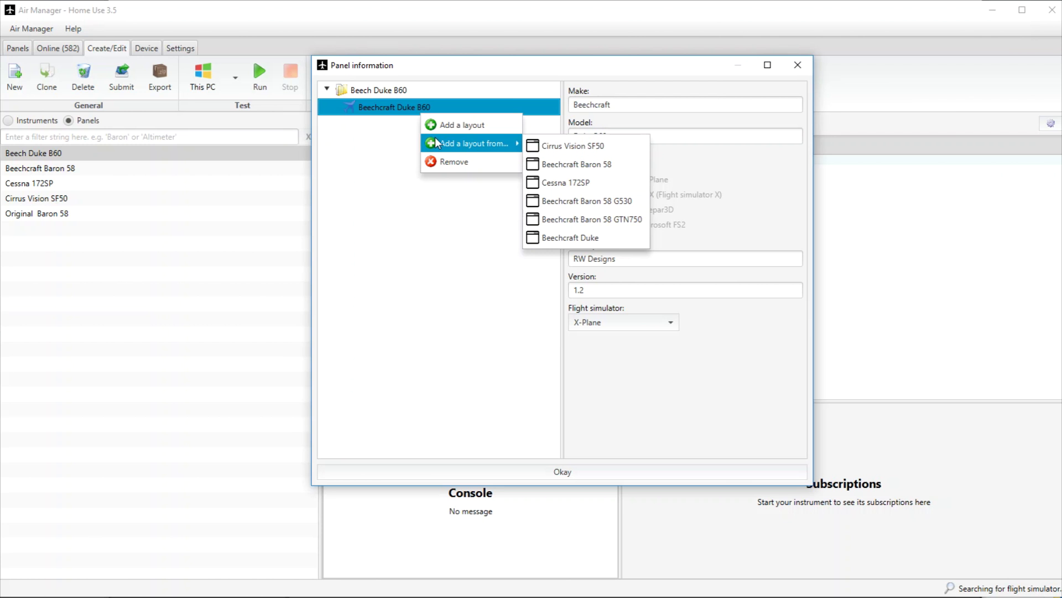
click(592, 236)
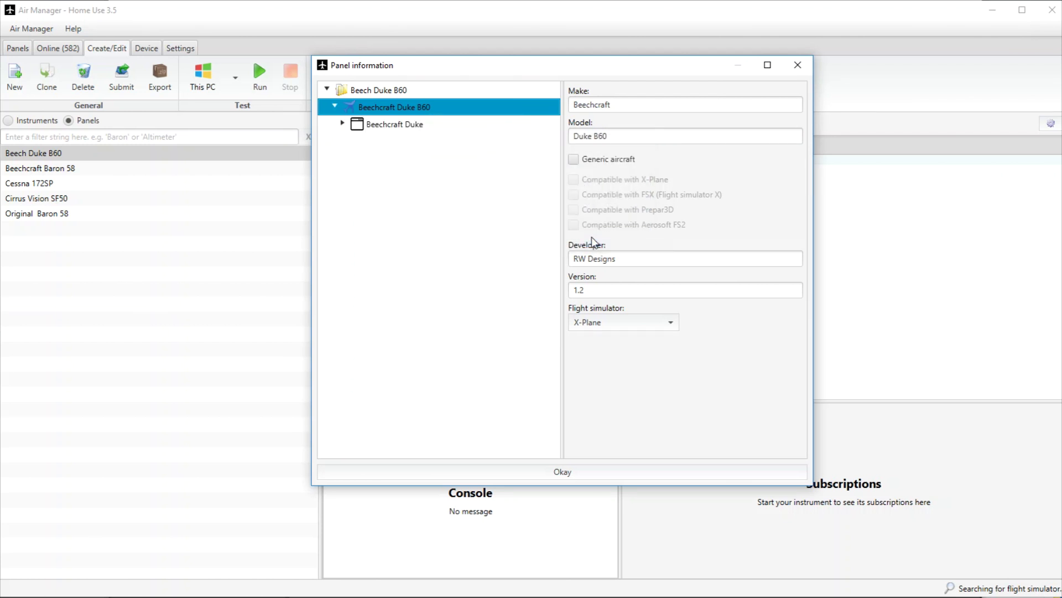
Step: Inspect the layout's Airspeed Indicator, Turn Coordinator and Attitude Director Indicator, then show layout settings
click(343, 124)
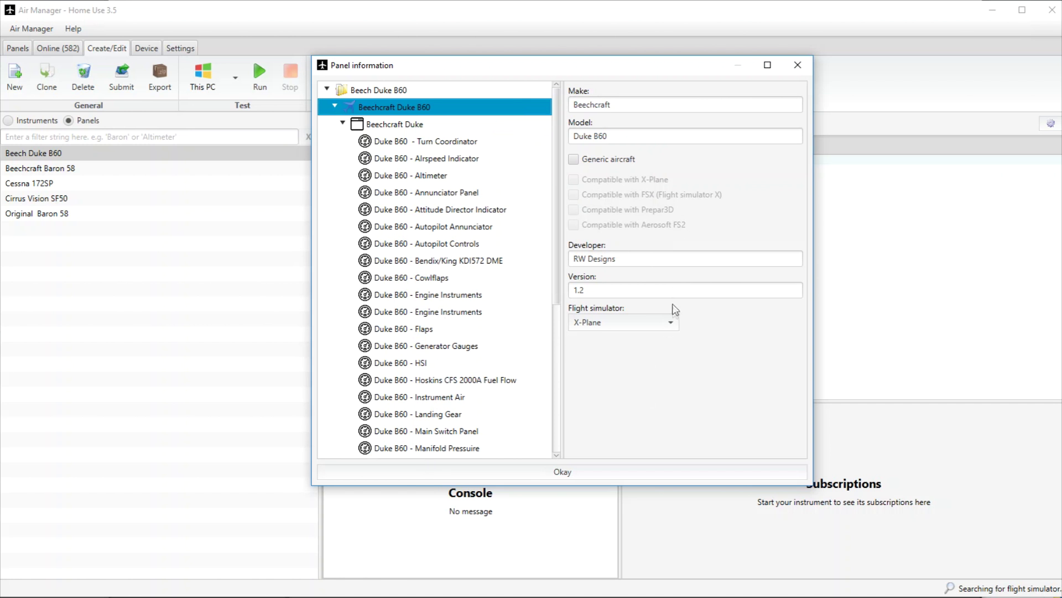
click(421, 160)
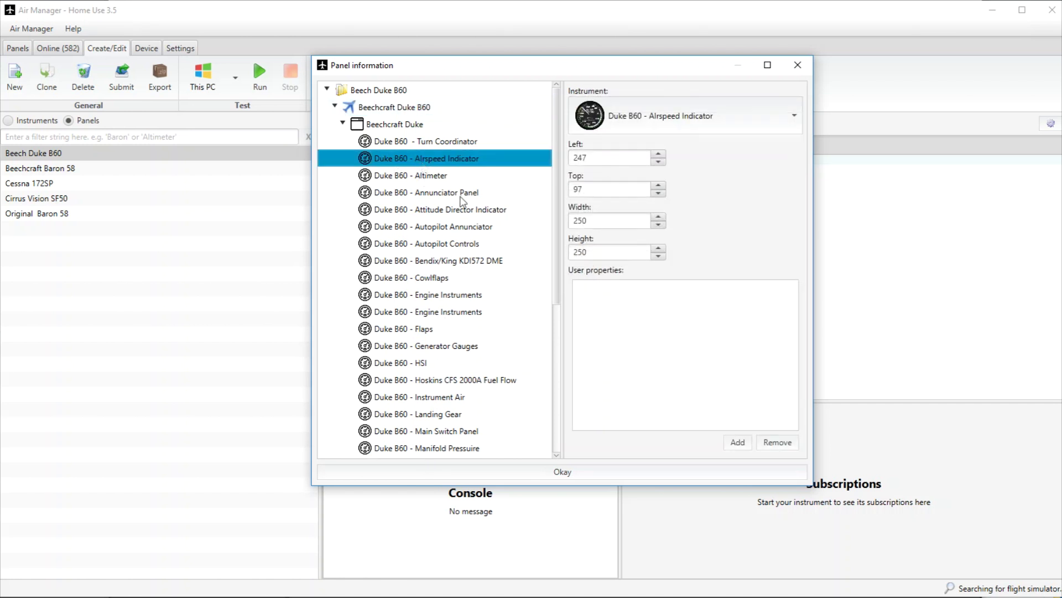
click(437, 144)
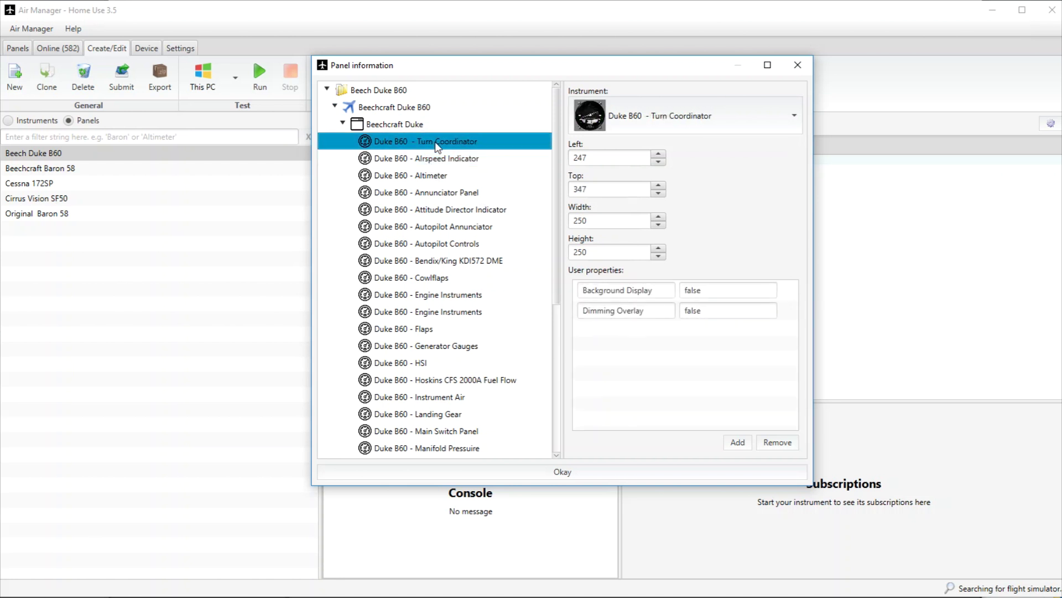
click(438, 213)
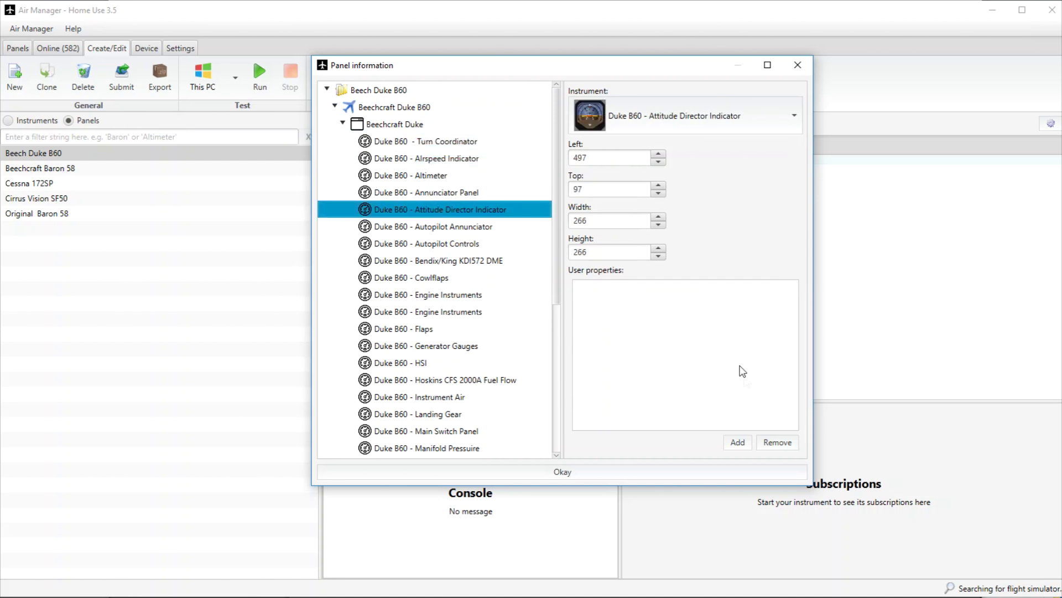
double_click(356, 126)
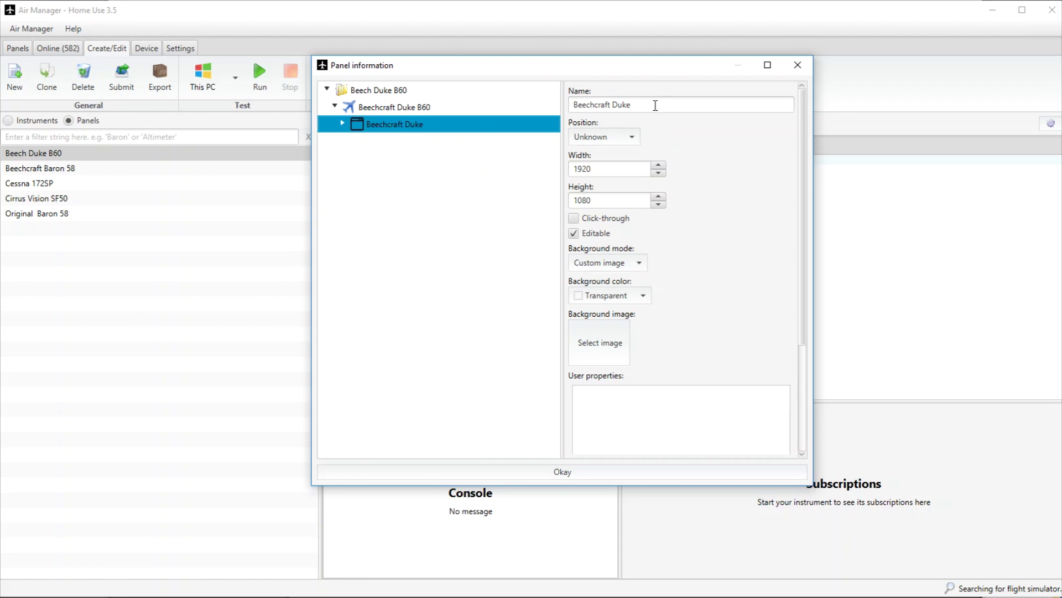
Step: Set the Beechcraft Duke layout's Position to Left
click(630, 139)
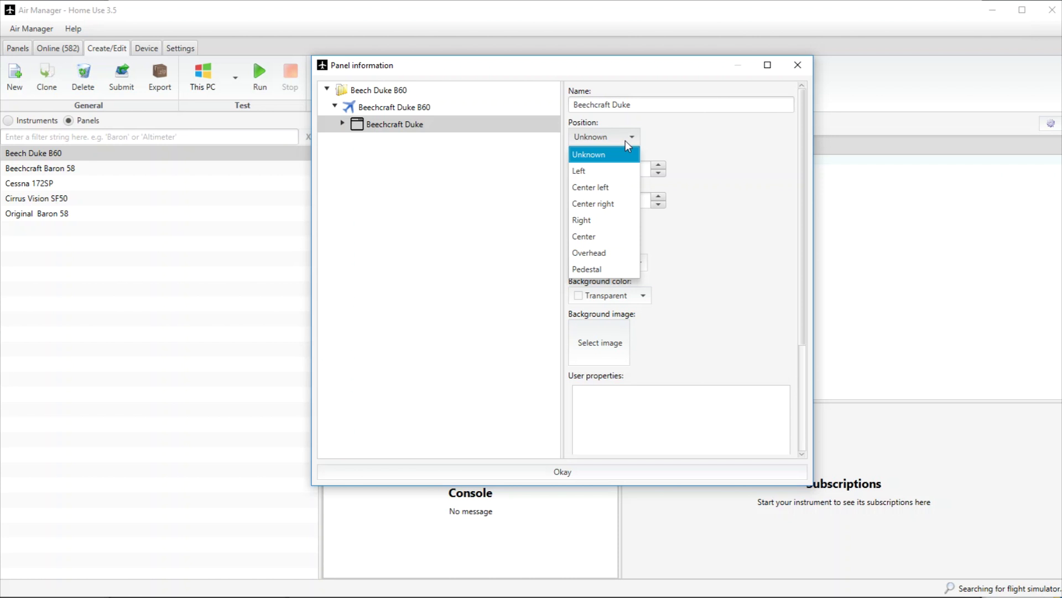
click(605, 172)
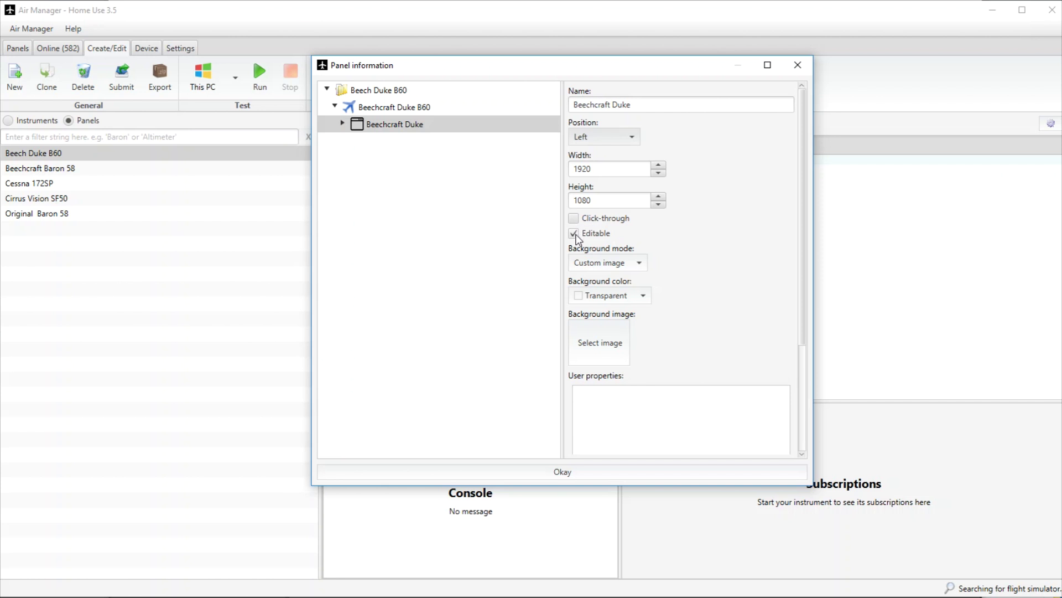
click(635, 265)
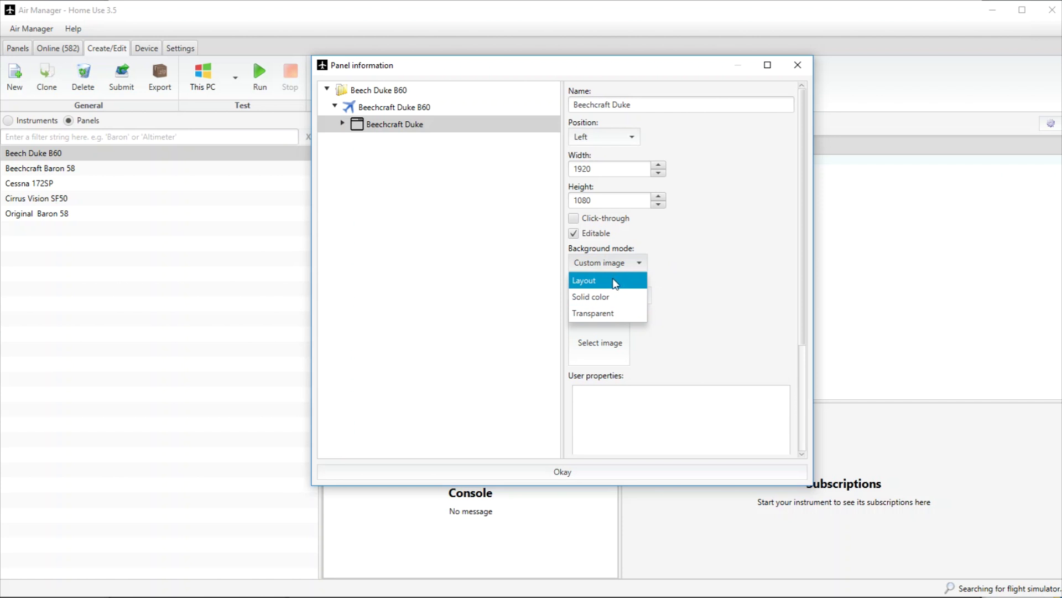
Step: Switch the background mode to Layout, leaving the background colour transparent
click(614, 282)
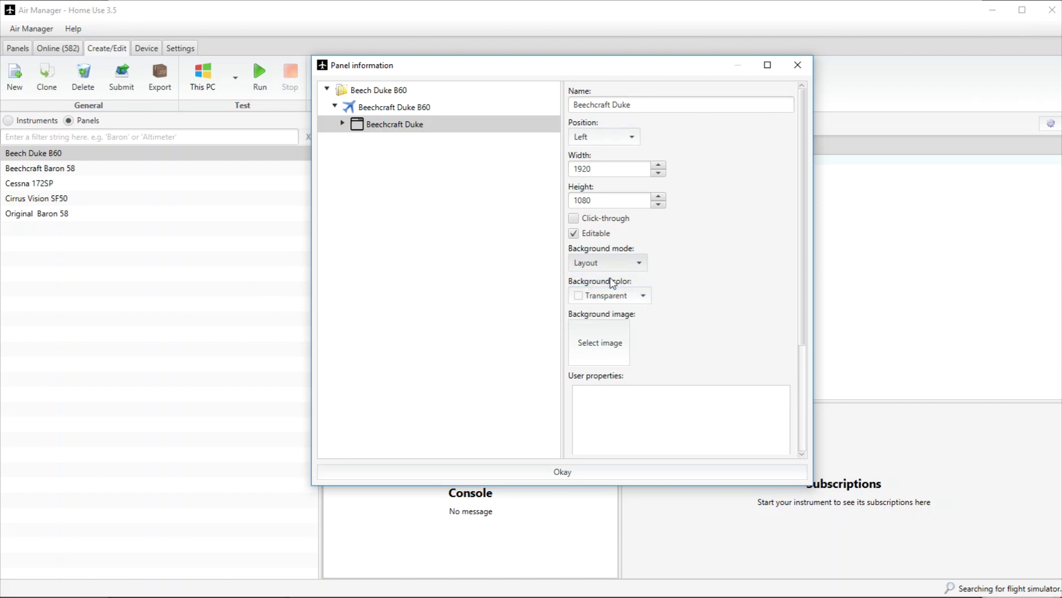
click(635, 302)
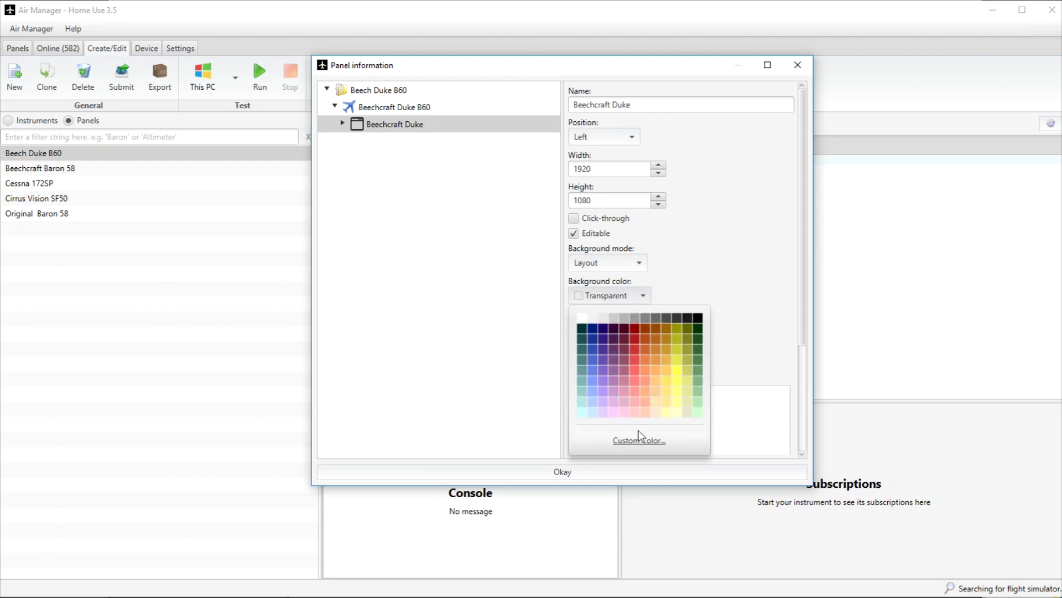
click(640, 446)
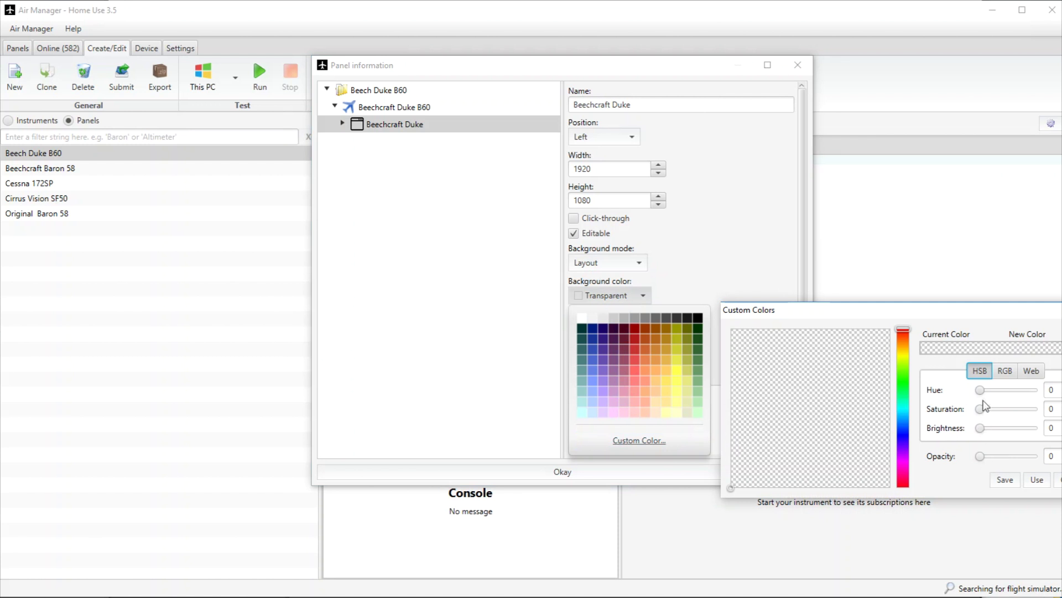
click(1005, 479)
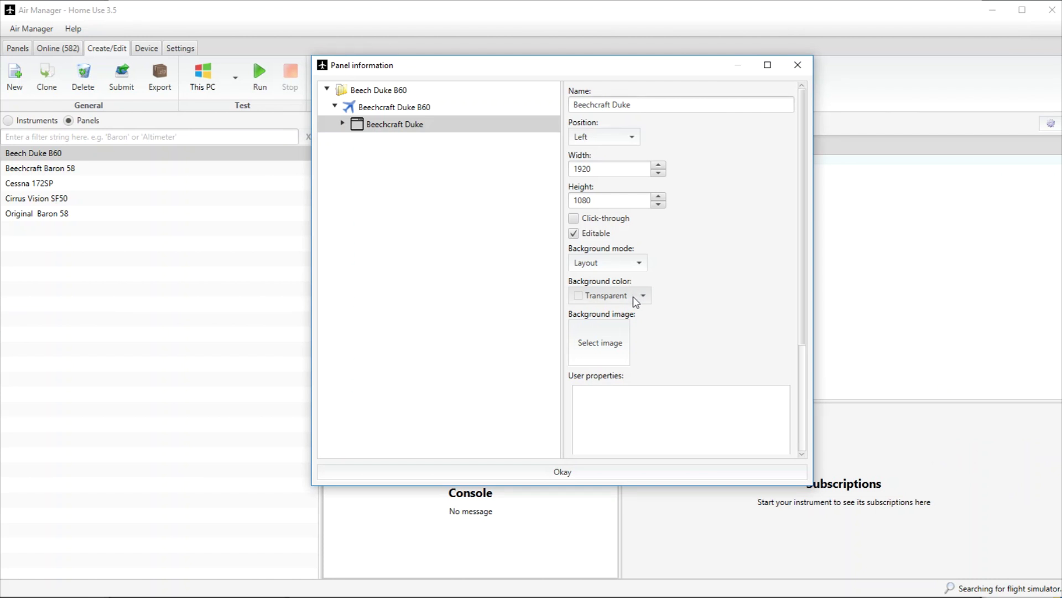
Step: Use duke_panel_background from the Desktop as the layout's background image
click(602, 348)
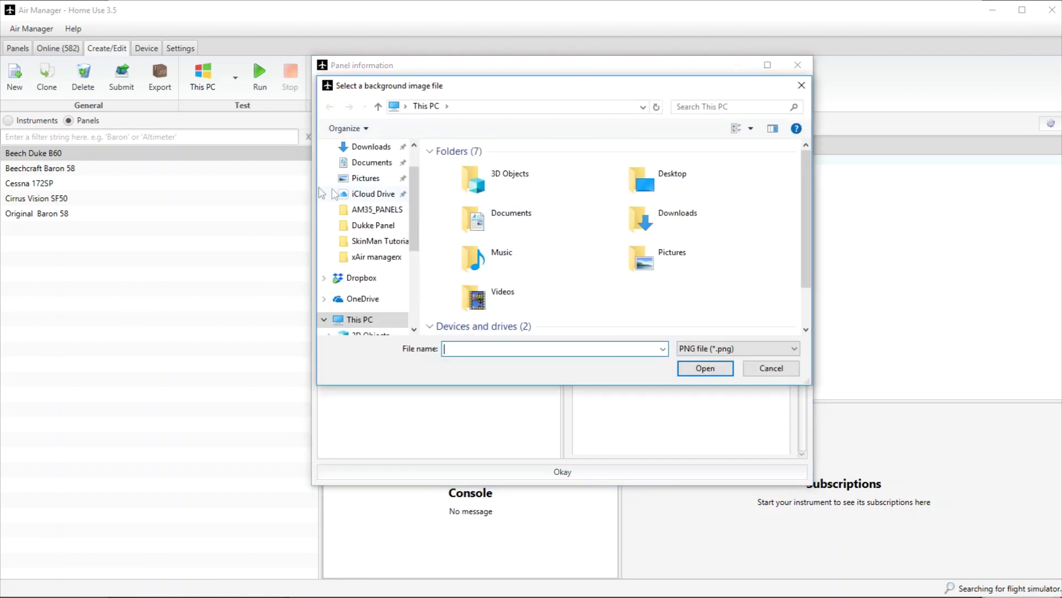
click(699, 175)
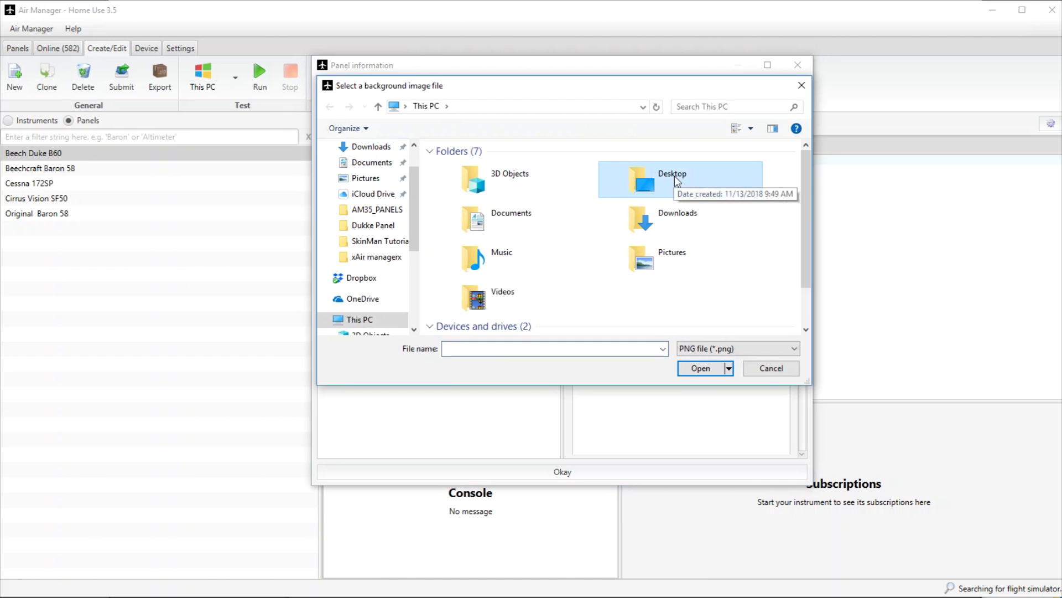
double_click(662, 181)
scroll(651, 191, down, 3)
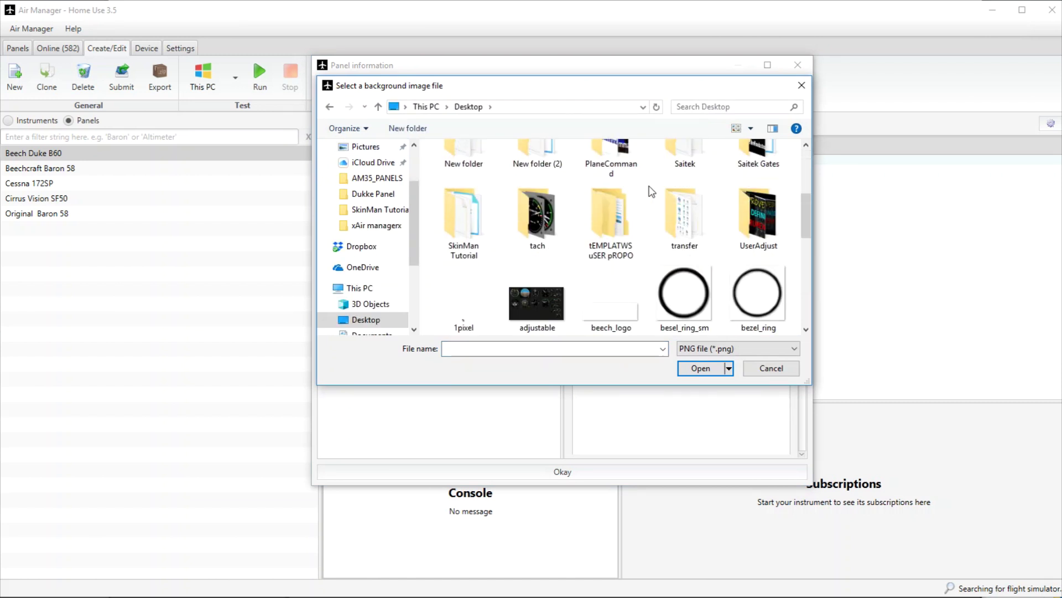
scroll(652, 191, down, 3)
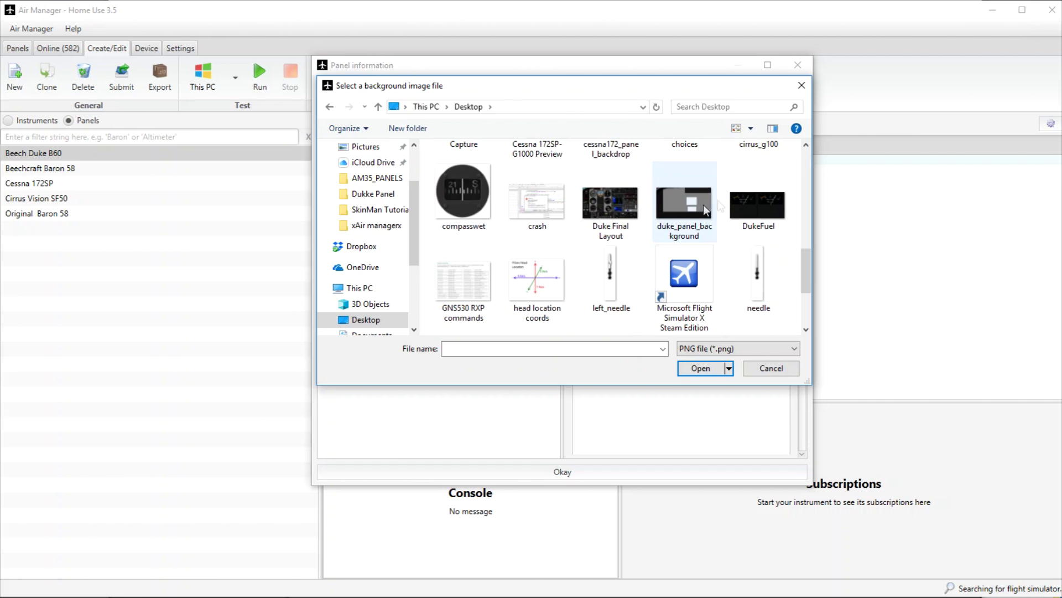
click(690, 211)
double_click(690, 211)
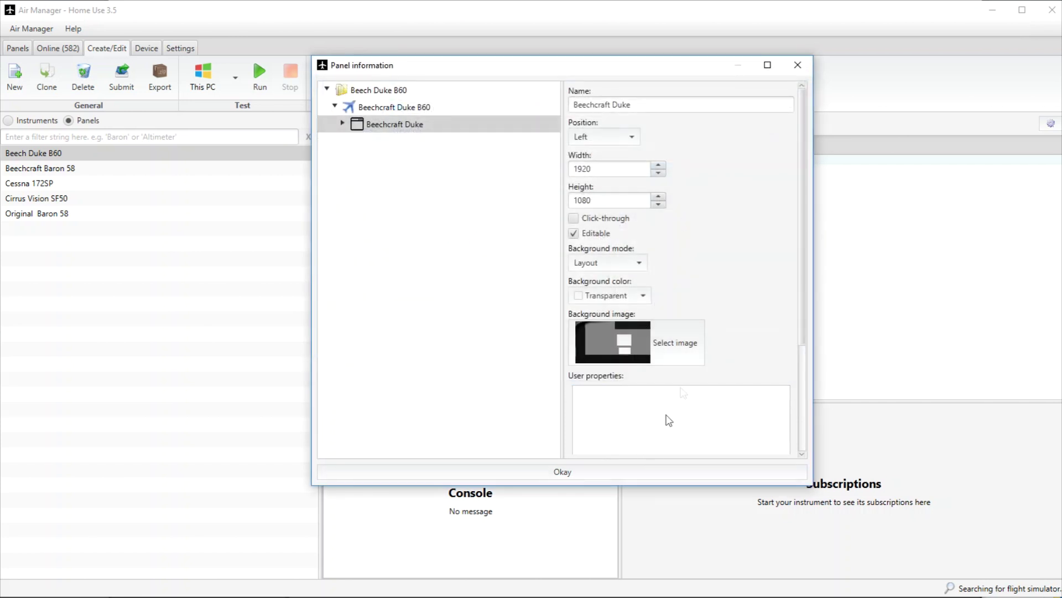
scroll(680, 391, down, 2)
scroll(679, 388, down, 2)
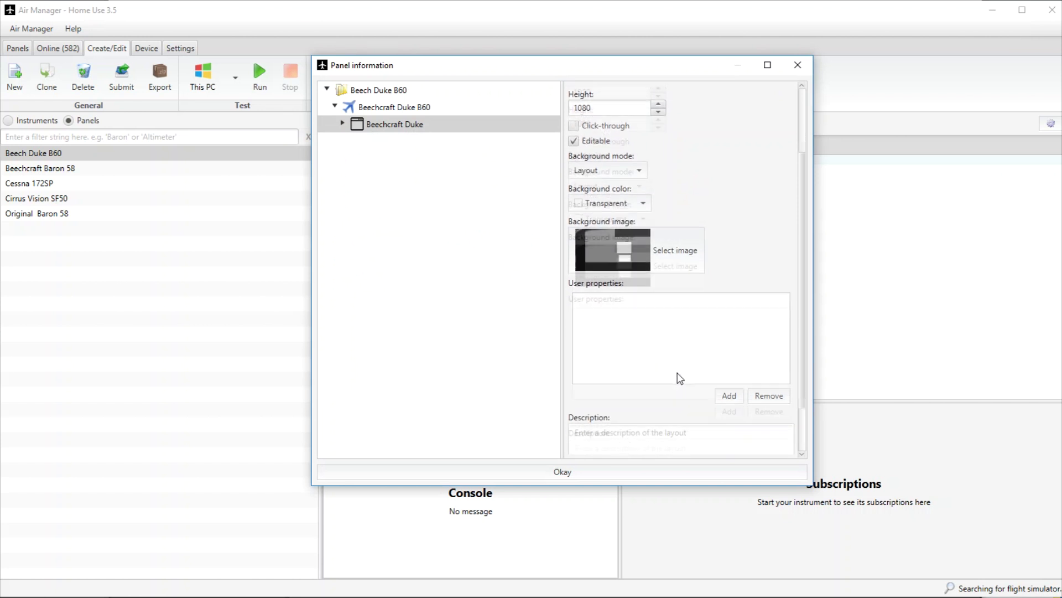
scroll(675, 332, down, 2)
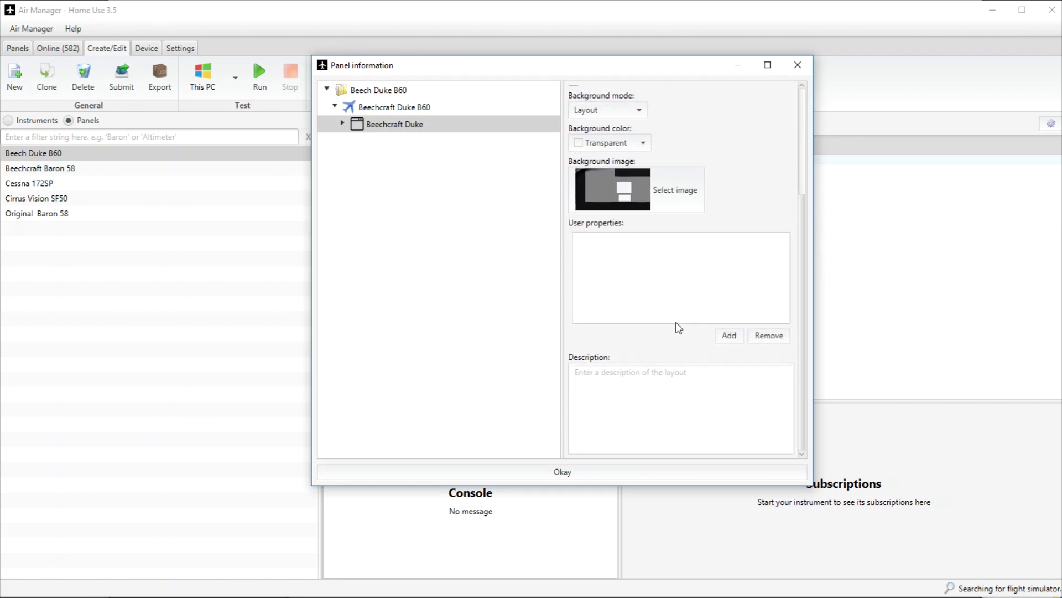
click(588, 378)
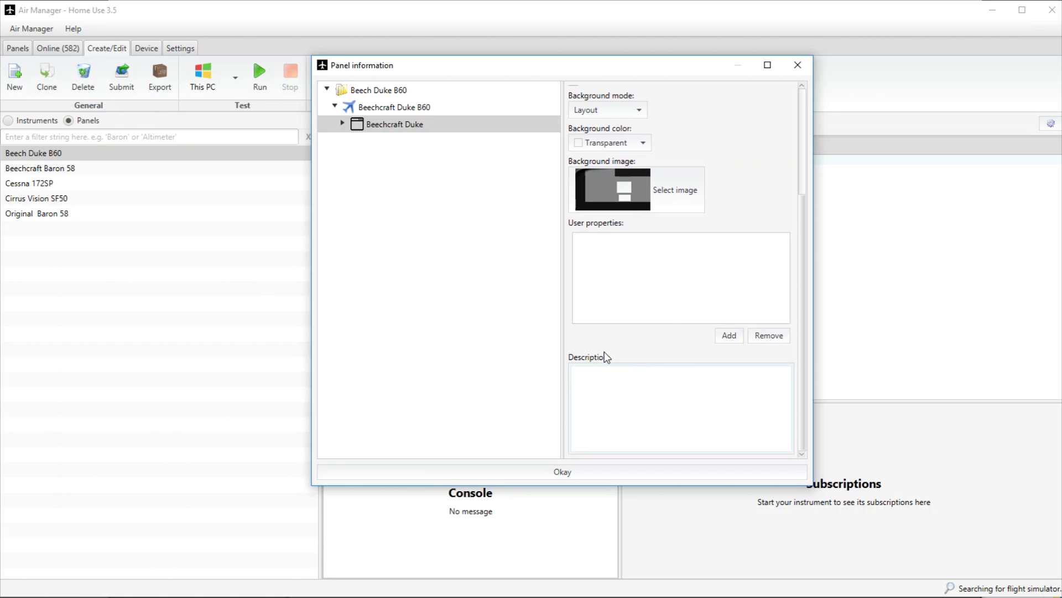
Step: Enter the description 'Duke B60 for RW Designs' and confirm the panel information
text(Duke B60 for RW Designs)
scroll(669, 426, up, 1)
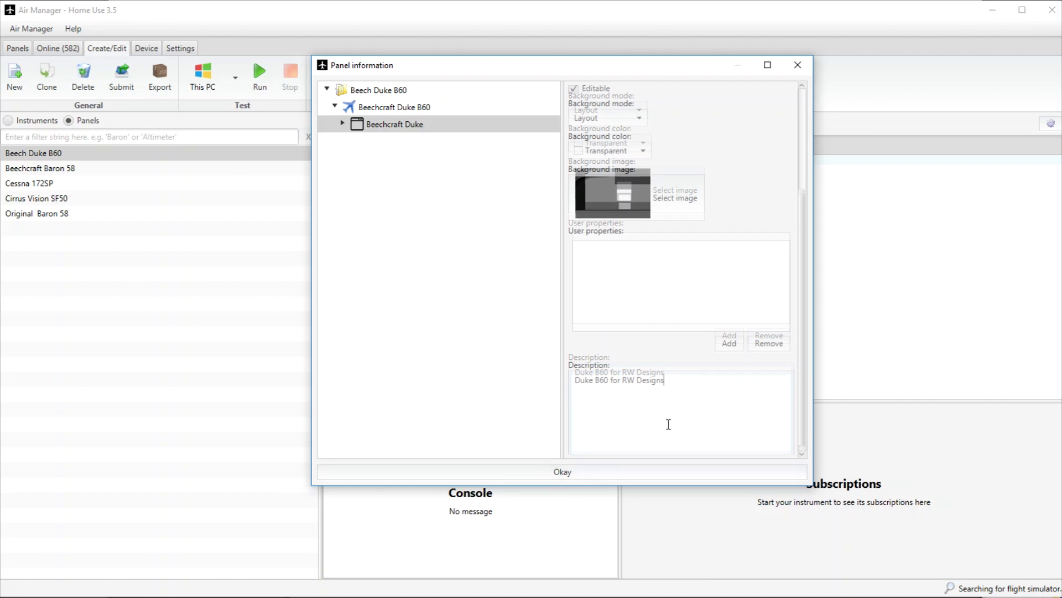
click(557, 471)
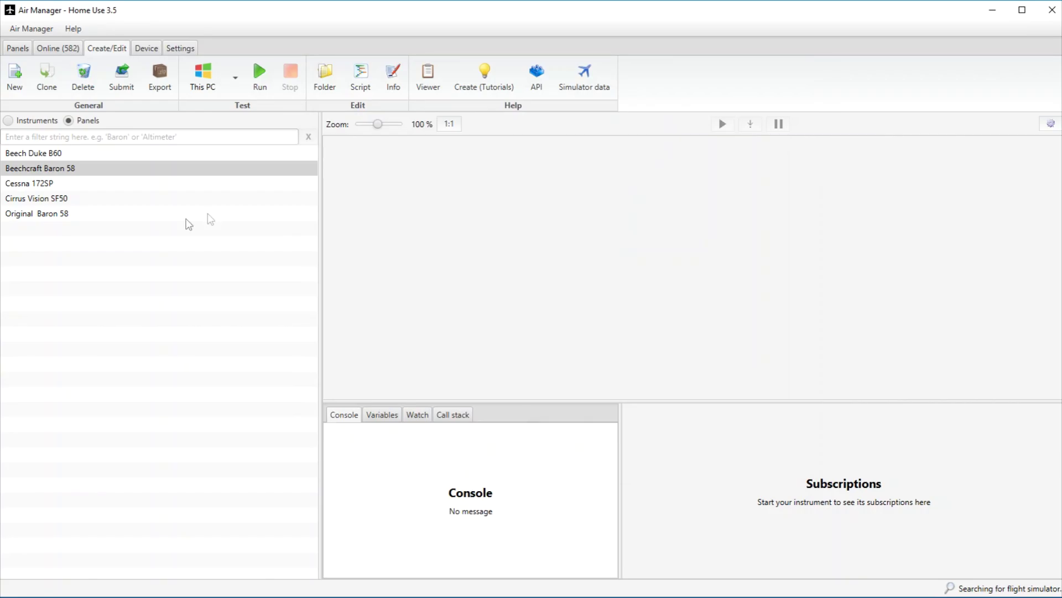
click(63, 155)
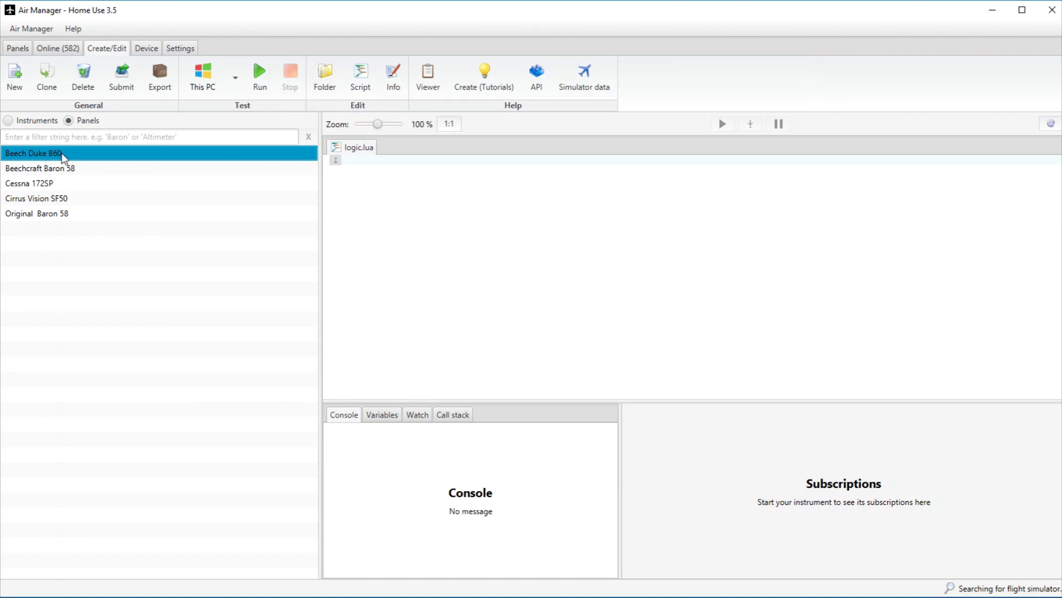
Step: Paste the preview PNG into the Beech Duke B60 panel folder, view it, and close the folder
click(324, 77)
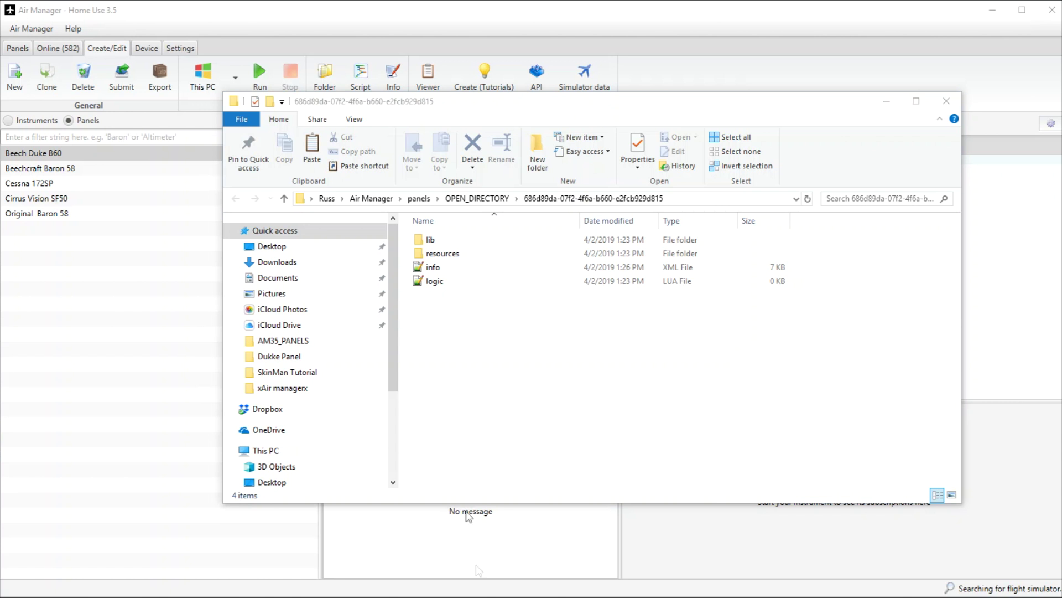
click(439, 388)
key(ctrl+v)
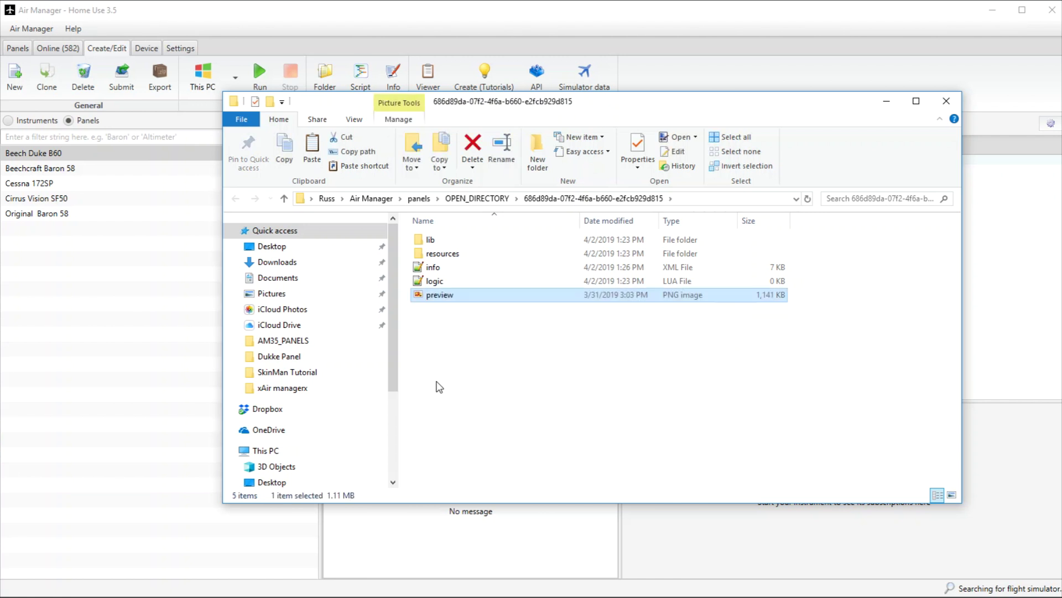
double_click(420, 294)
click(947, 103)
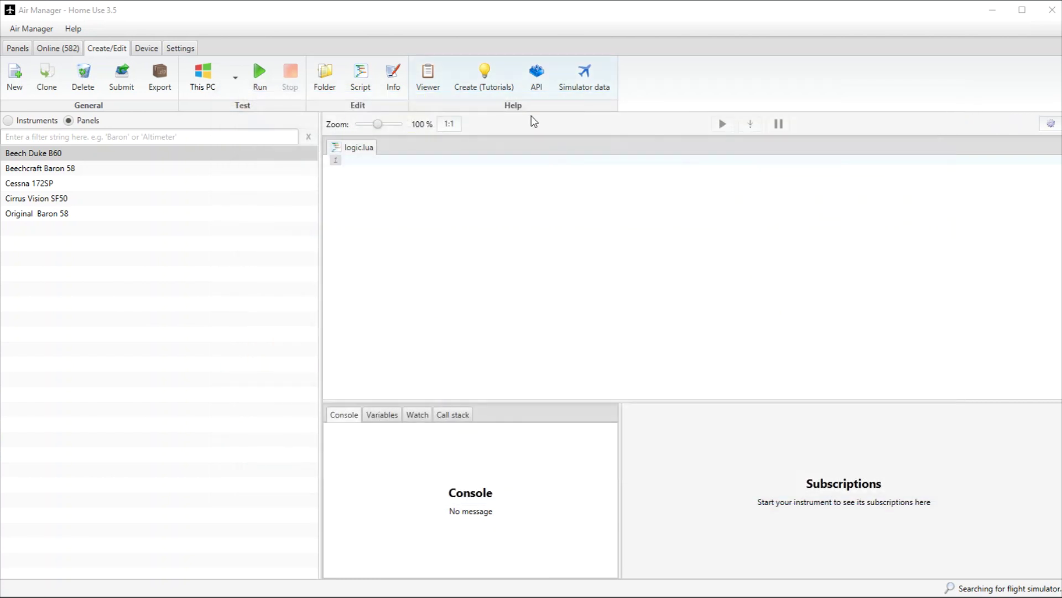
click(18, 49)
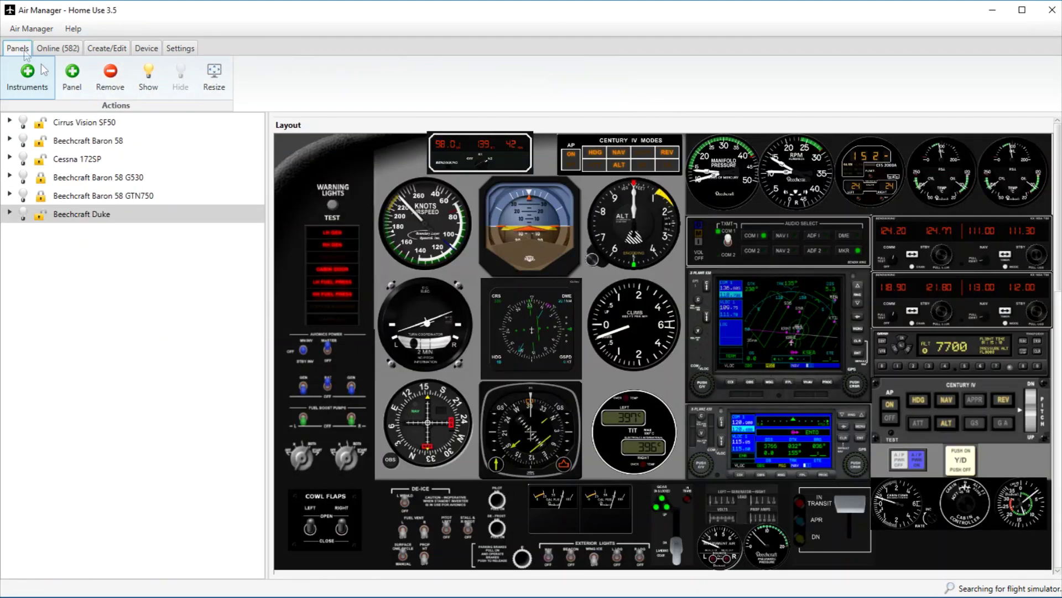
Step: Confirm Beech Duke B60 is listed among the premade panels, then close without adding
click(75, 78)
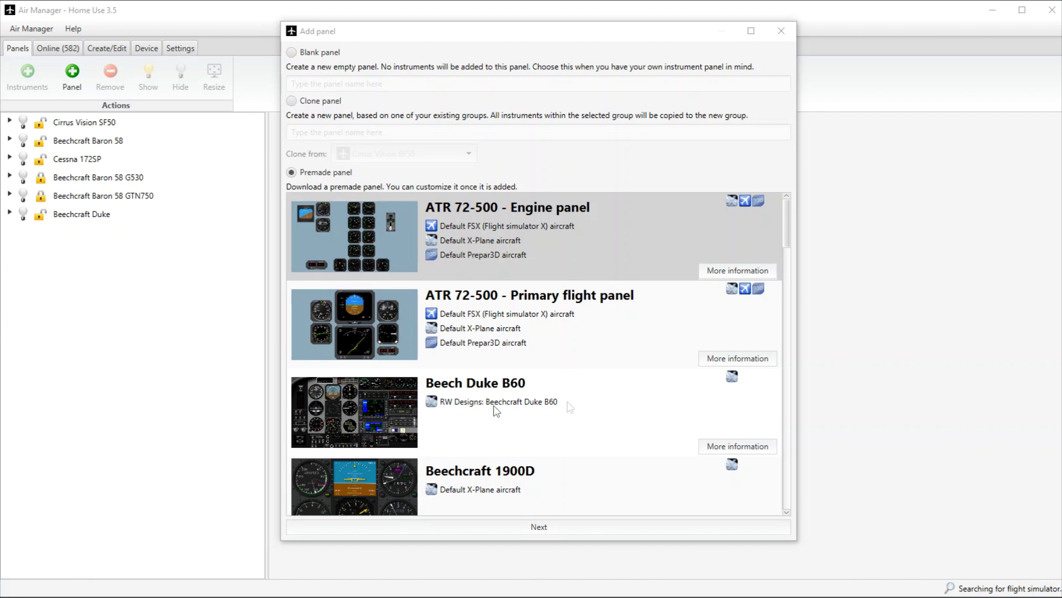
click(581, 404)
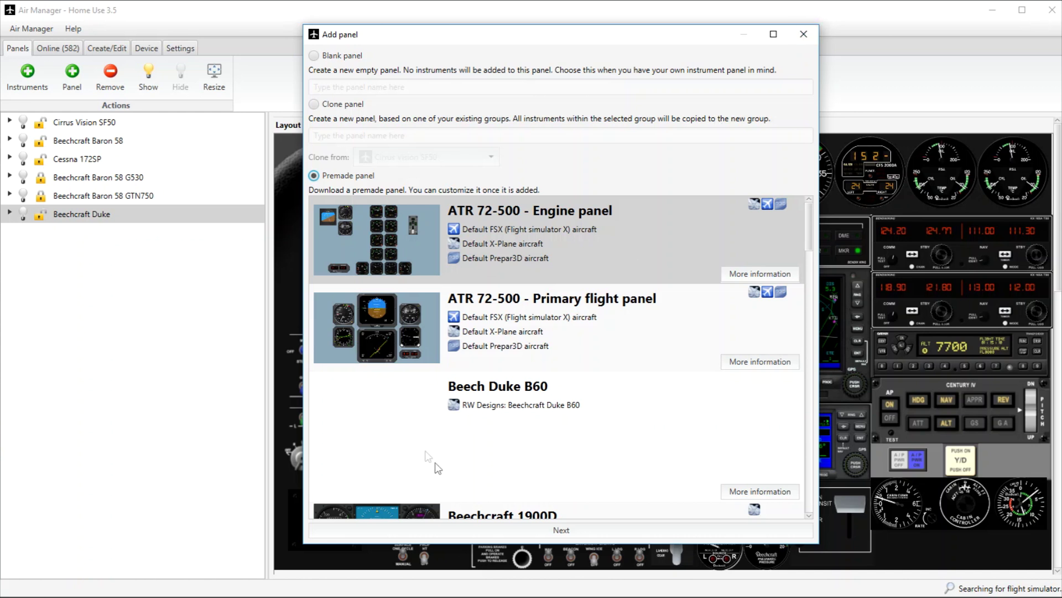
click(807, 35)
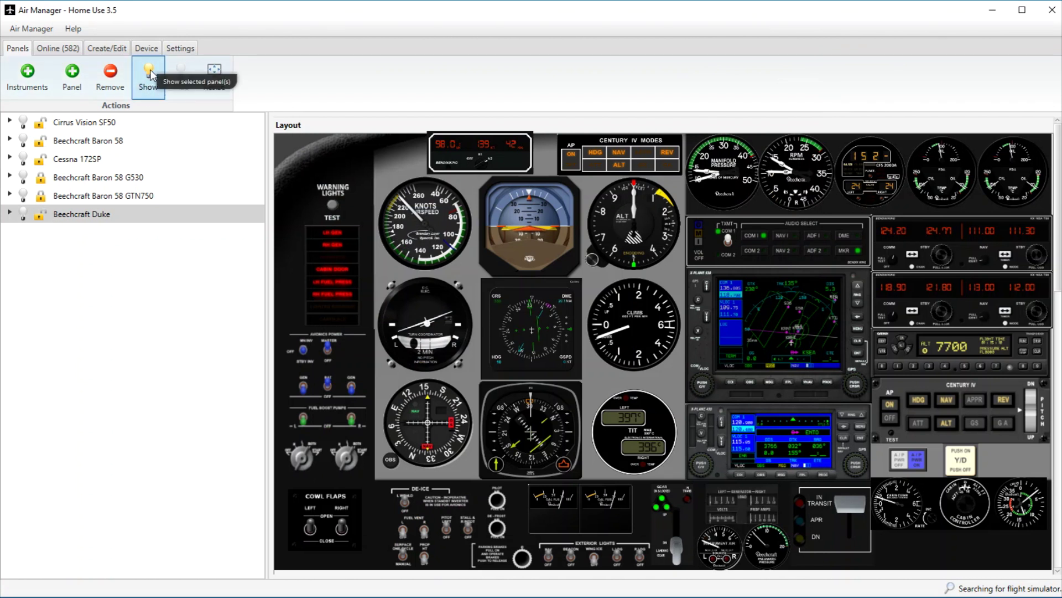
click(108, 49)
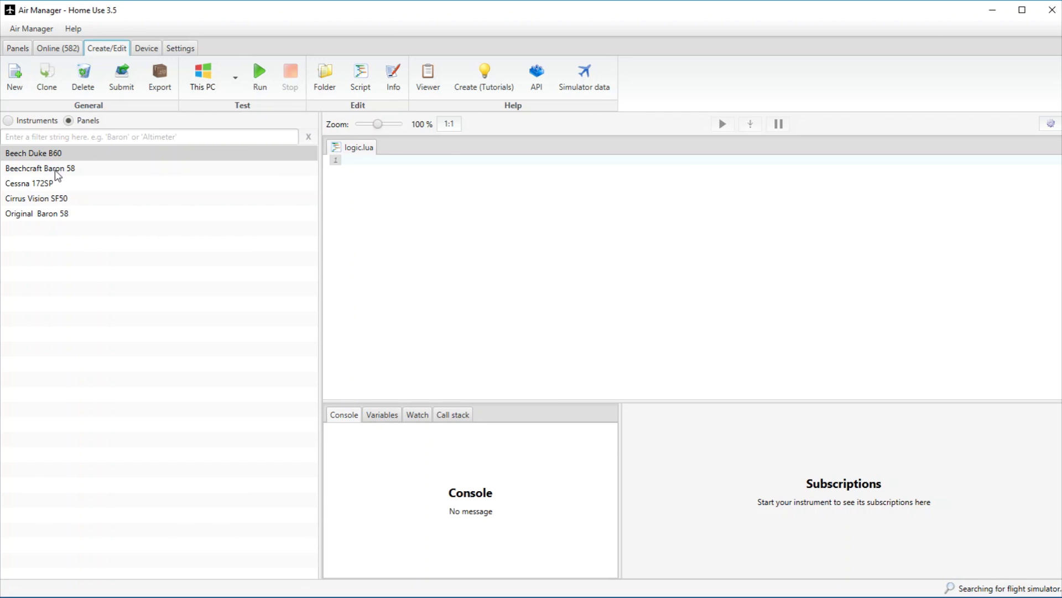
Step: Review Beech Duke B60's submission agreement, tick I agree, and close without sending
click(41, 157)
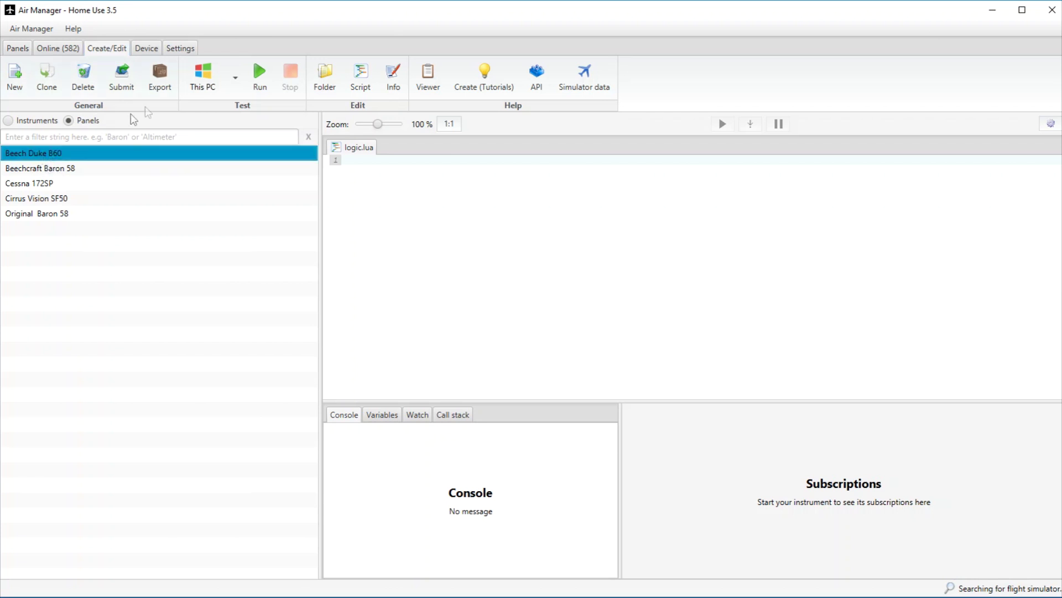
click(124, 79)
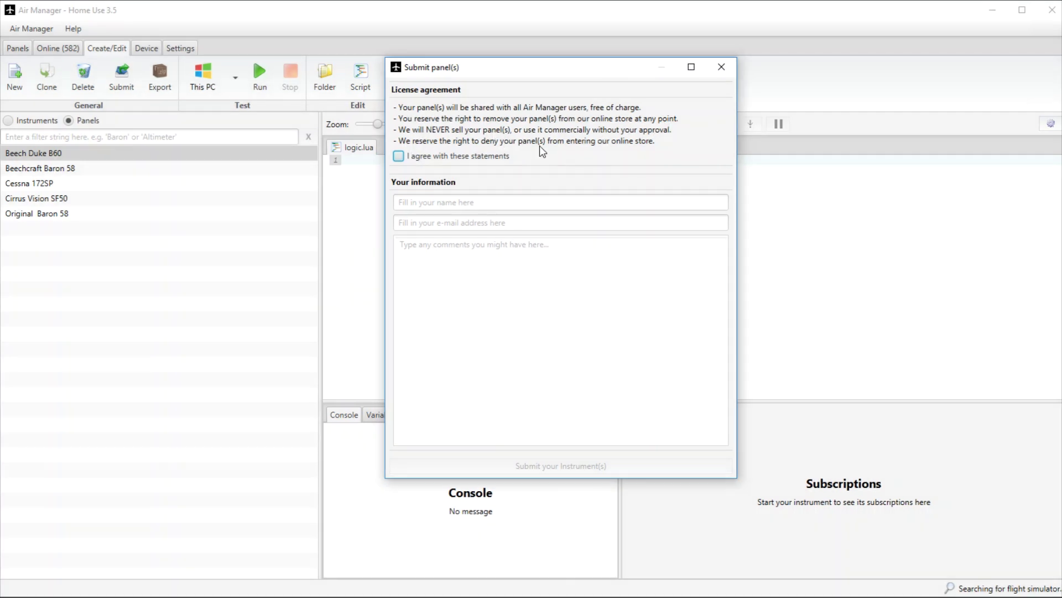
click(399, 157)
click(722, 69)
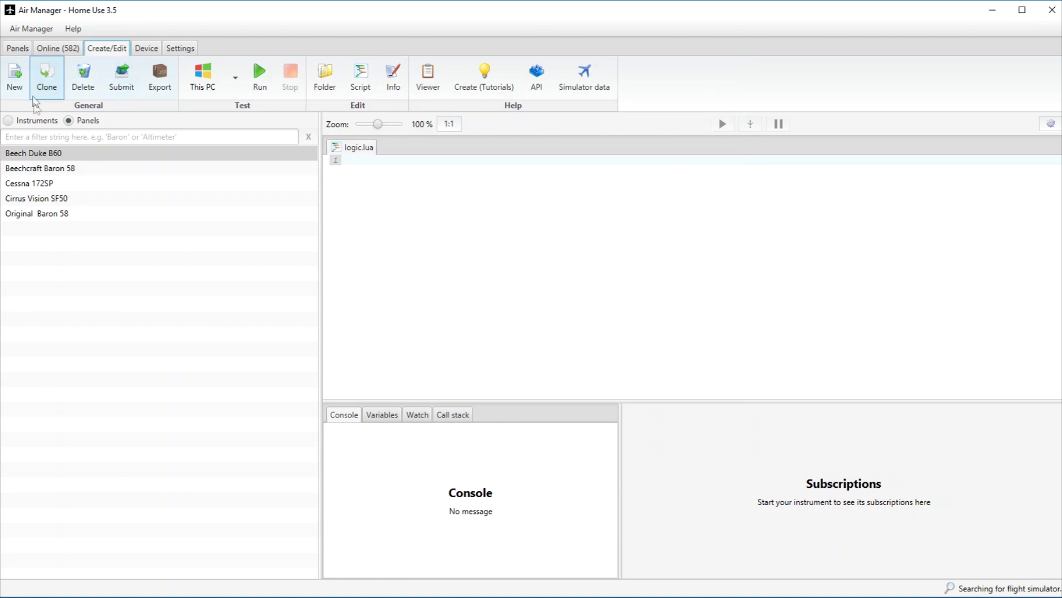
click(13, 121)
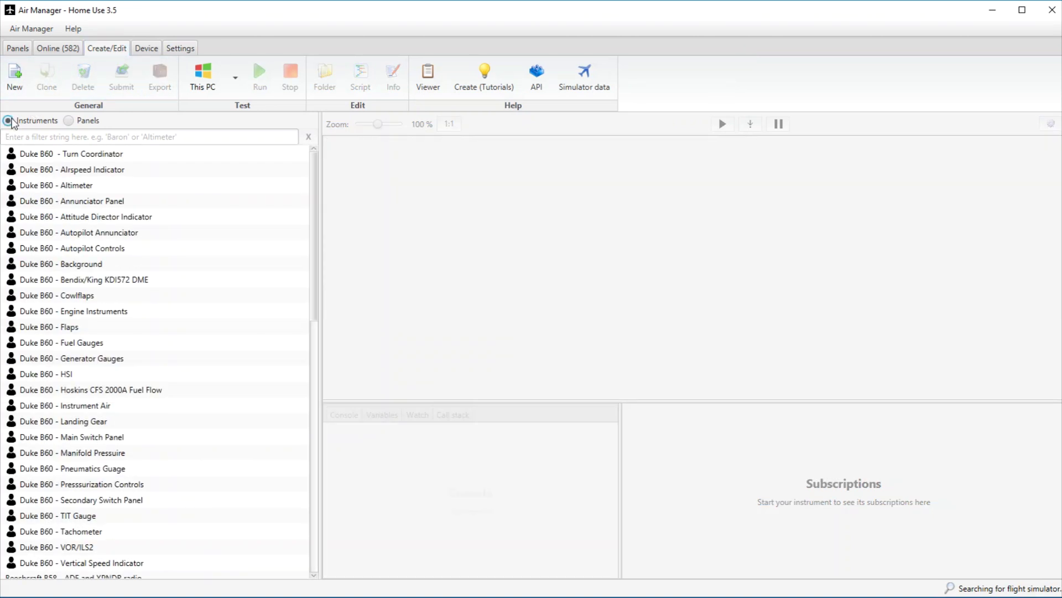
Step: Multi-select eight Duke B60 instruments: Turn Coordinator, Altimeter, Autopilot, Flaps, Fuel Flow, Pressurization, Engine Instruments, ADI
click(61, 155)
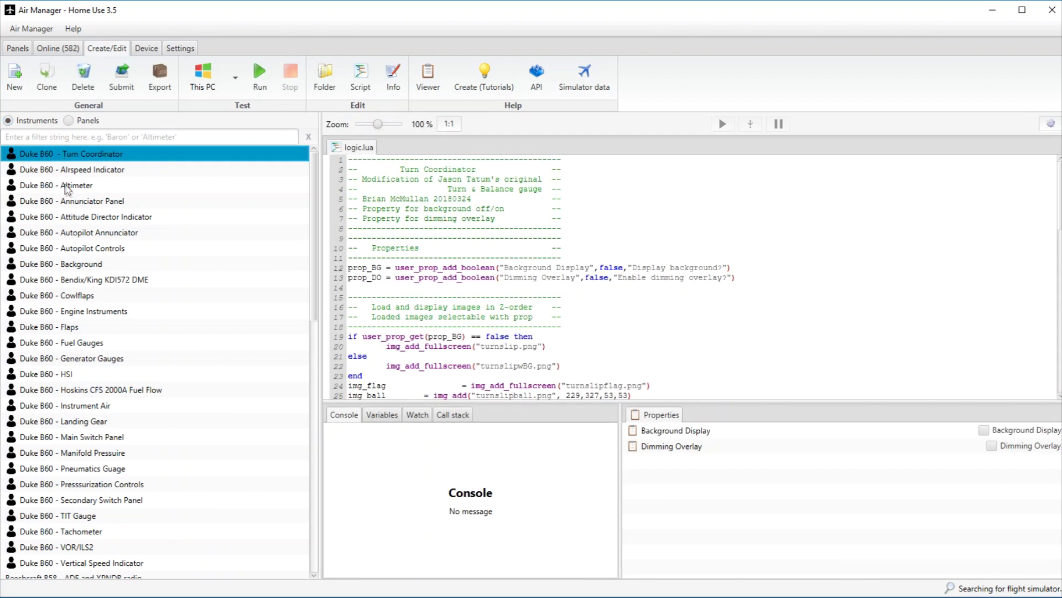
ctrl+click(63, 185)
ctrl+click(63, 248)
ctrl+click(64, 327)
ctrl+click(63, 390)
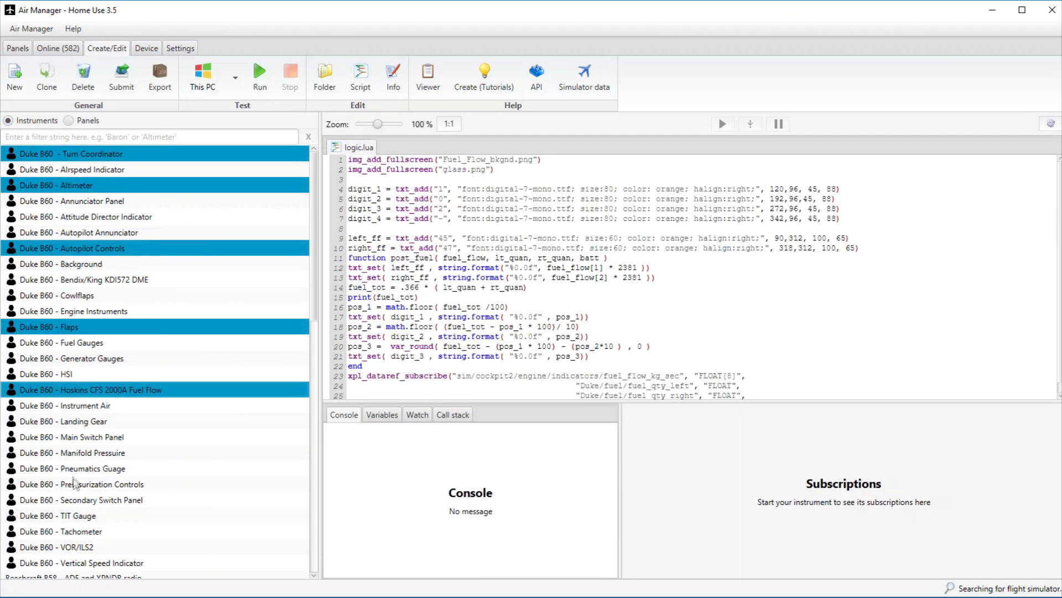
ctrl+click(74, 484)
ctrl+click(50, 311)
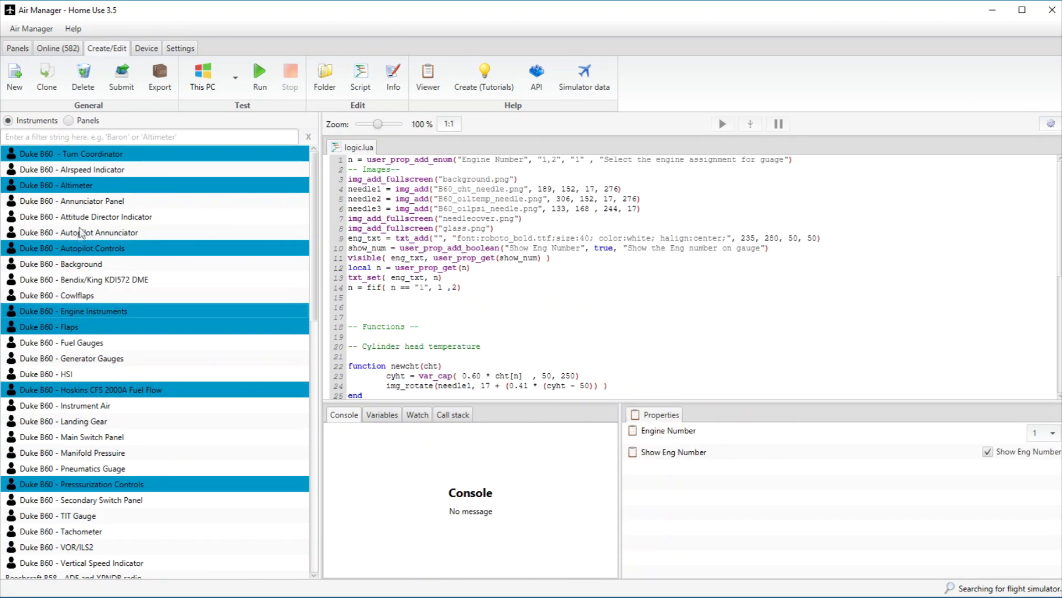
ctrl+click(84, 217)
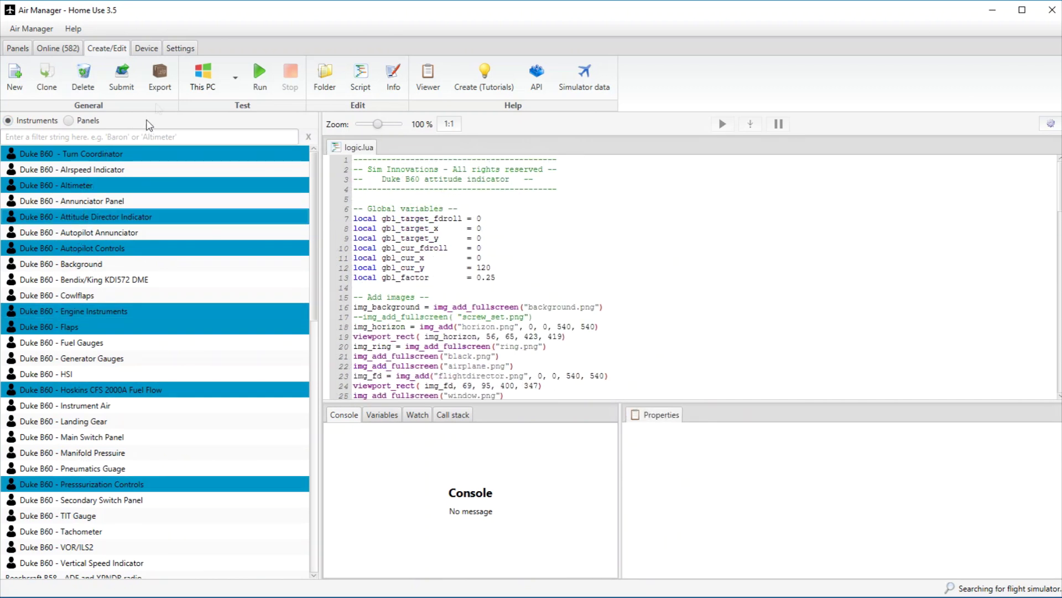
click(122, 74)
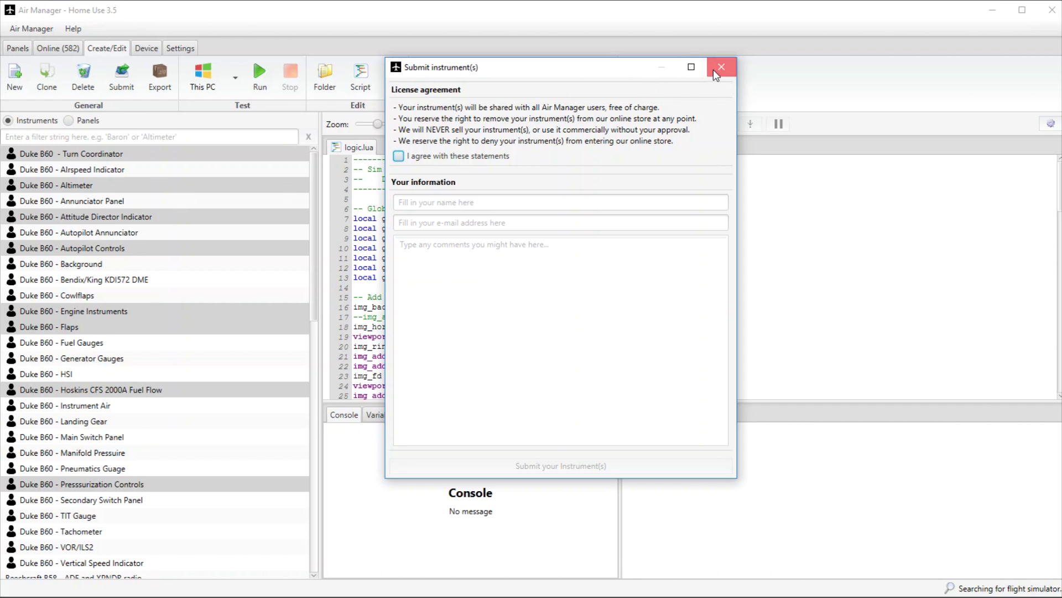
click(714, 72)
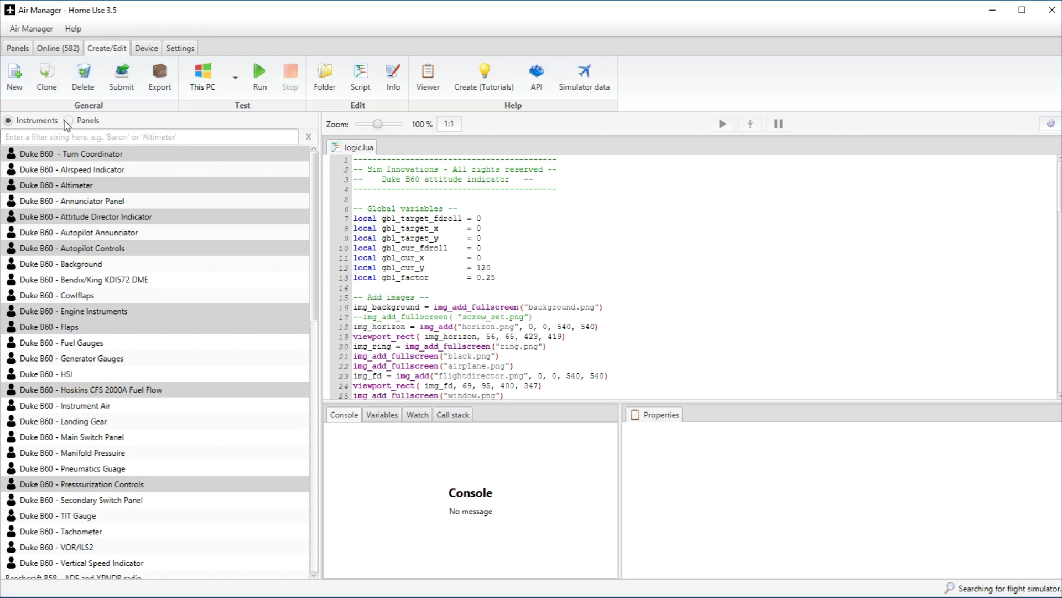
click(67, 121)
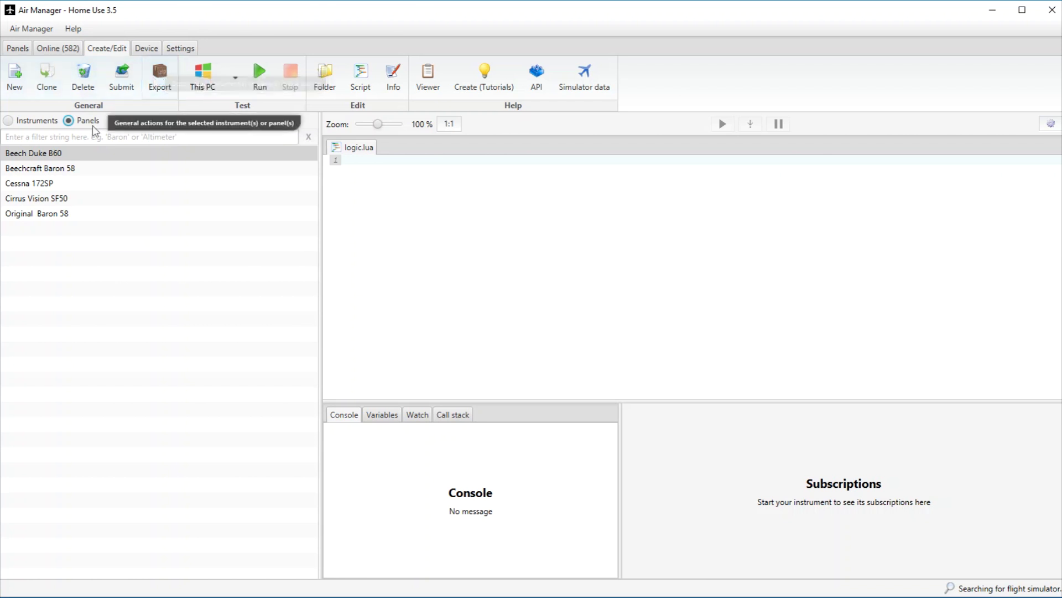
Step: Select the Beech Duke B60 panel, start its SIFF export, then cancel the save
click(82, 154)
click(160, 88)
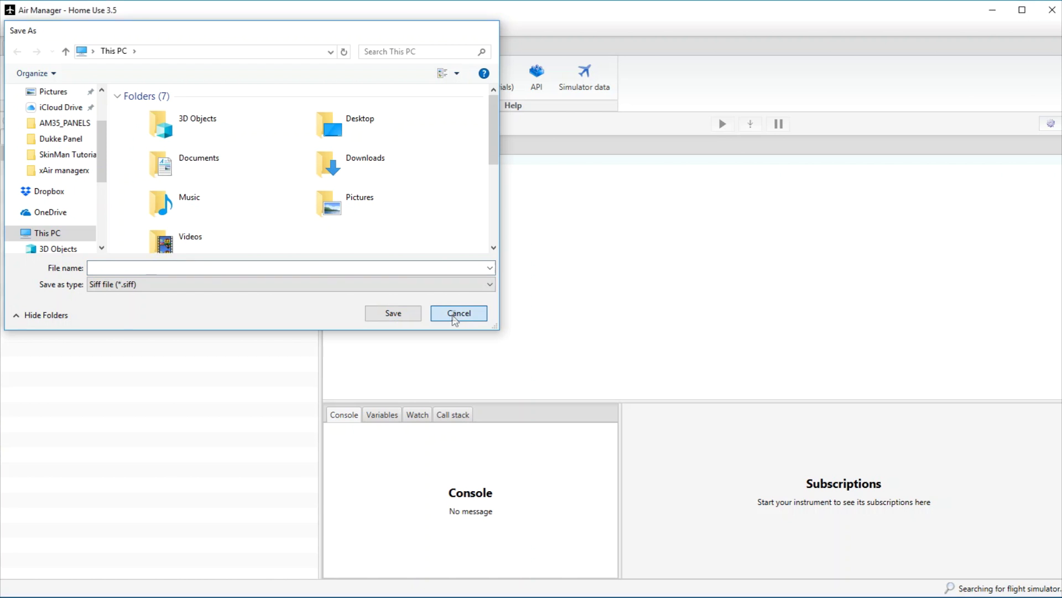
click(454, 316)
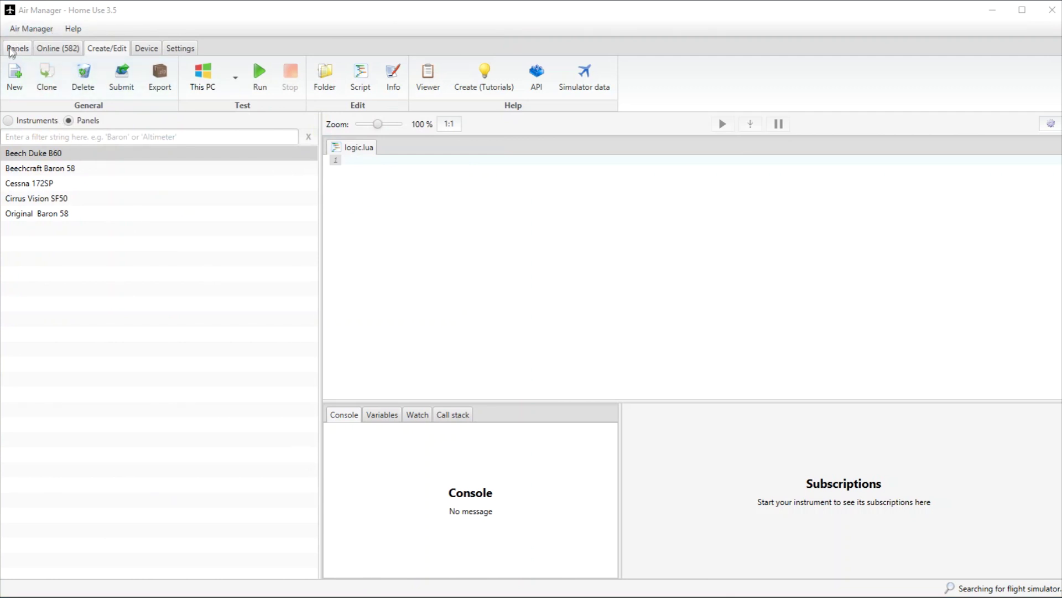
Step: From the panel layouts view, open Add panel and browse the premade panel list
click(11, 50)
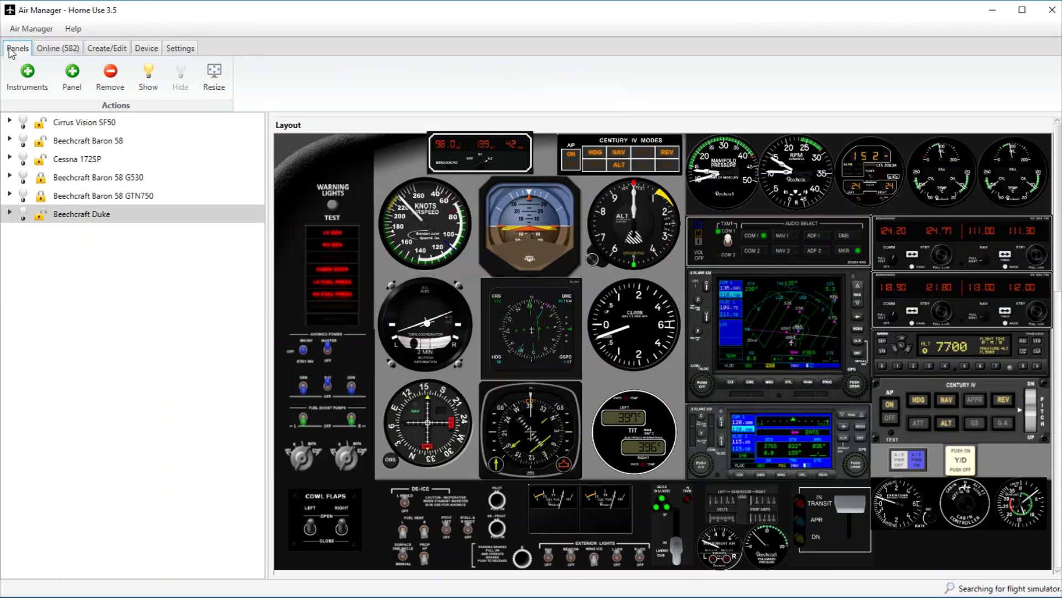
click(72, 77)
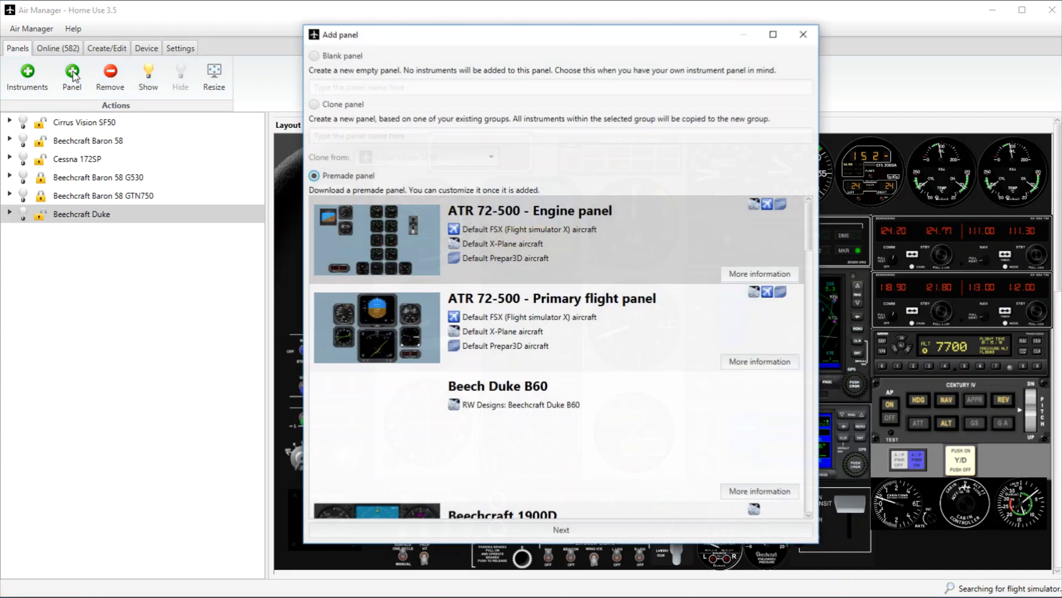
scroll(621, 279, down, 10)
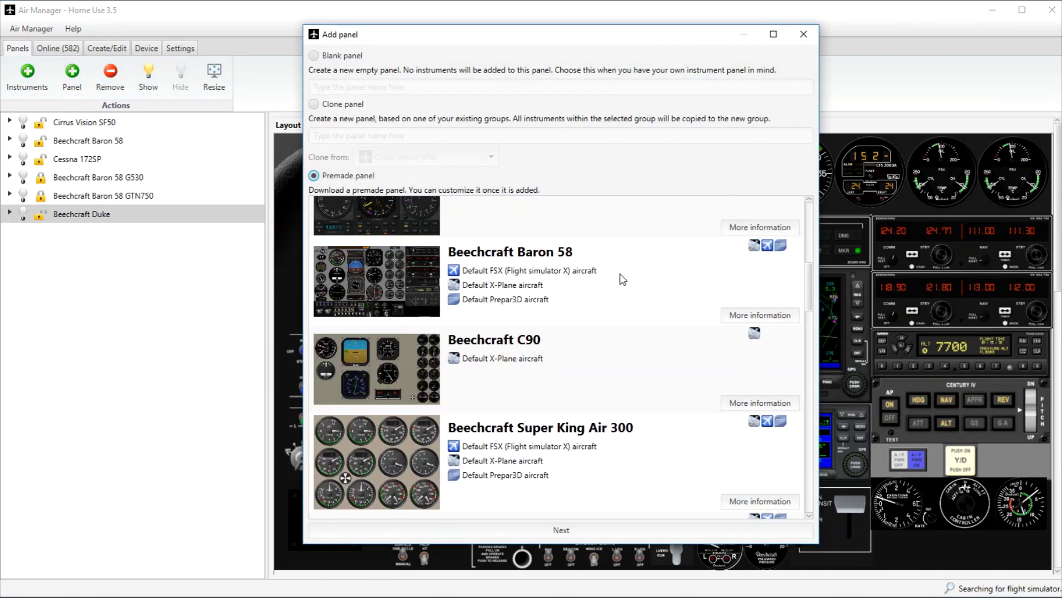
scroll(619, 279, down, 10)
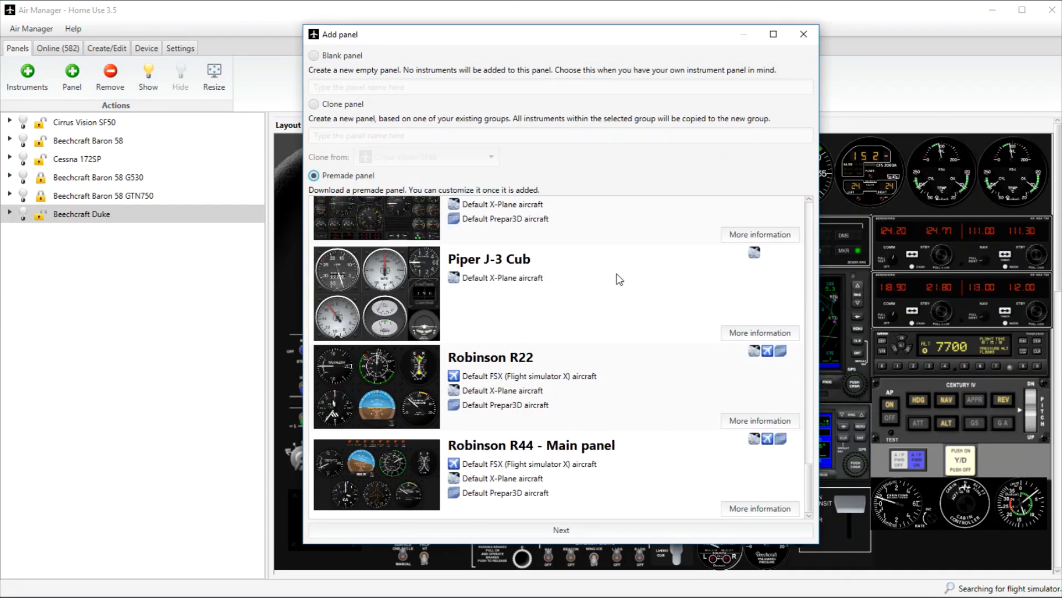
scroll(617, 278, up, 10)
scroll(531, 355, down, 10)
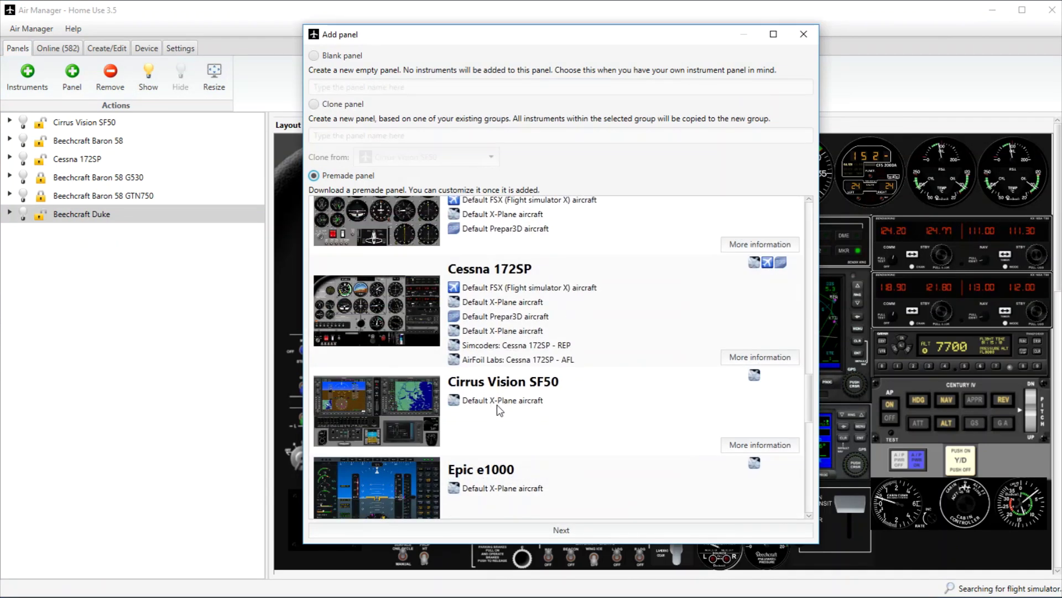
scroll(500, 409, up, 9)
scroll(499, 408, up, 10)
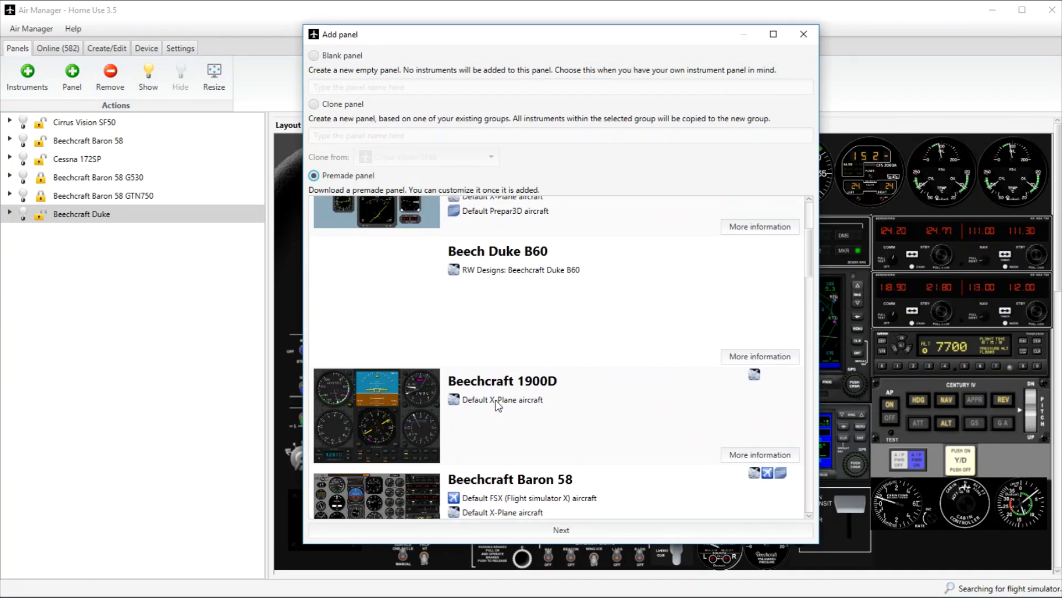
scroll(499, 406, down, 15)
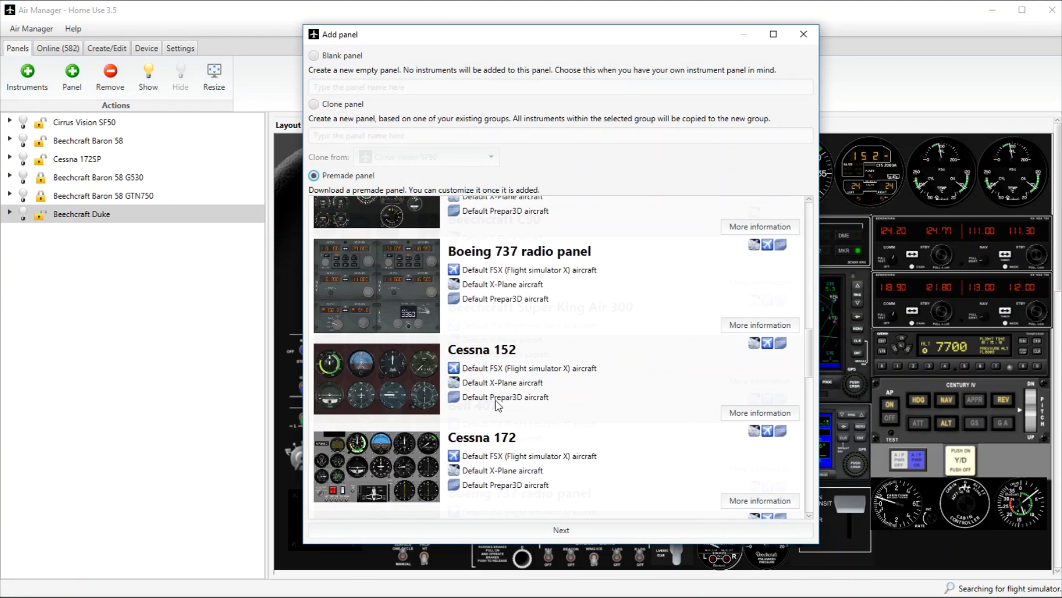
scroll(497, 407, down, 1)
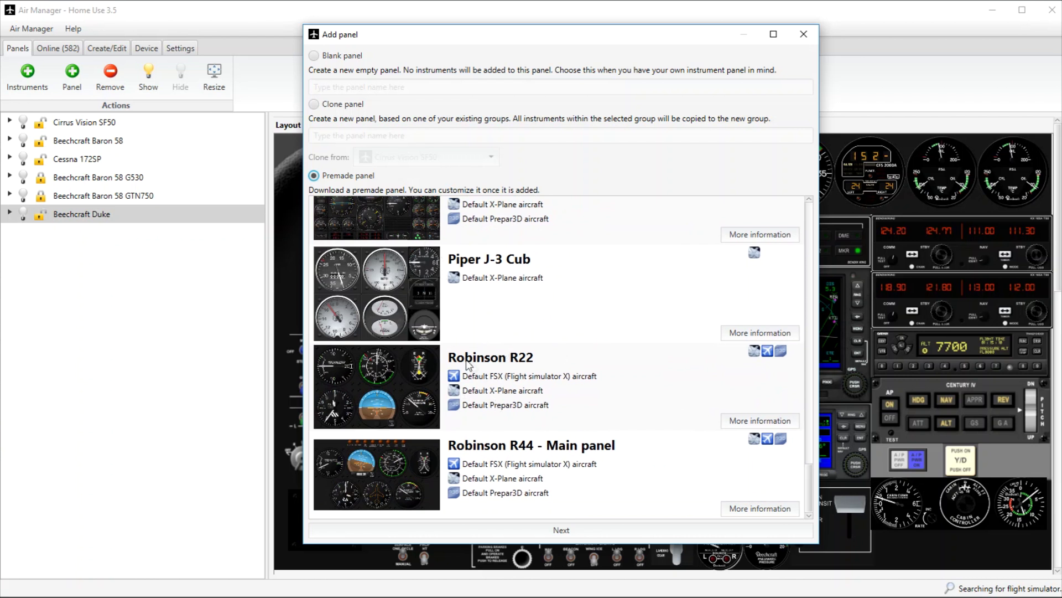
Step: Scroll back up the premade list and close the Add panel window
scroll(494, 389, up, 3)
scroll(494, 389, up, 5)
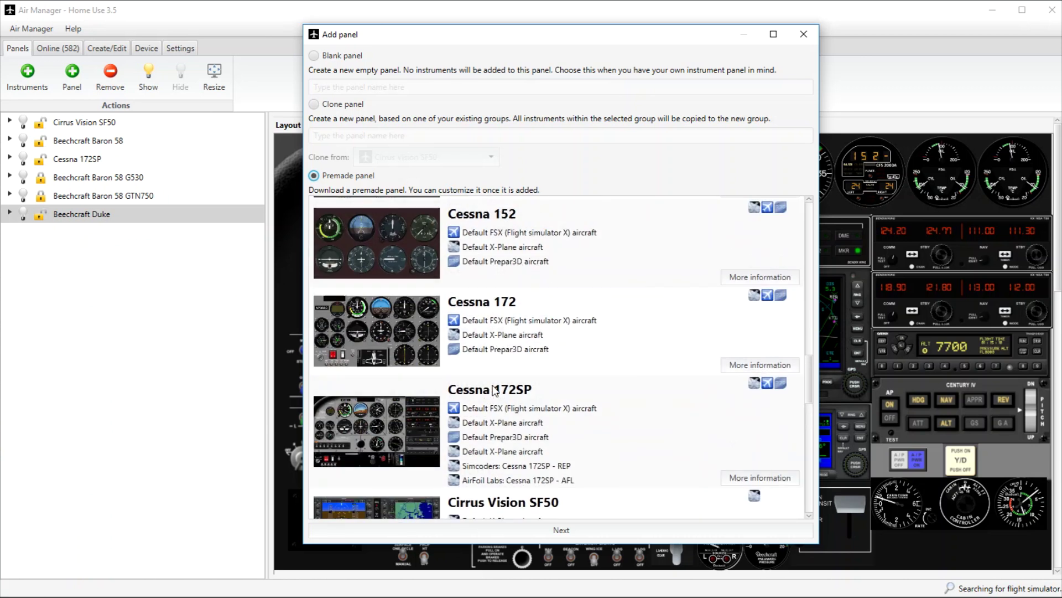
click(20, 31)
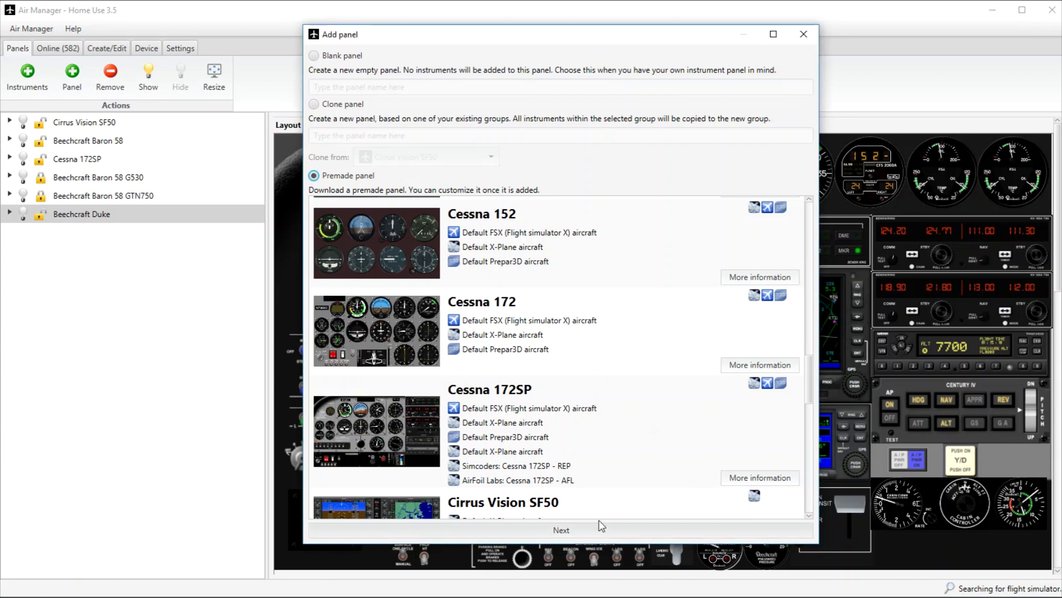
click(804, 34)
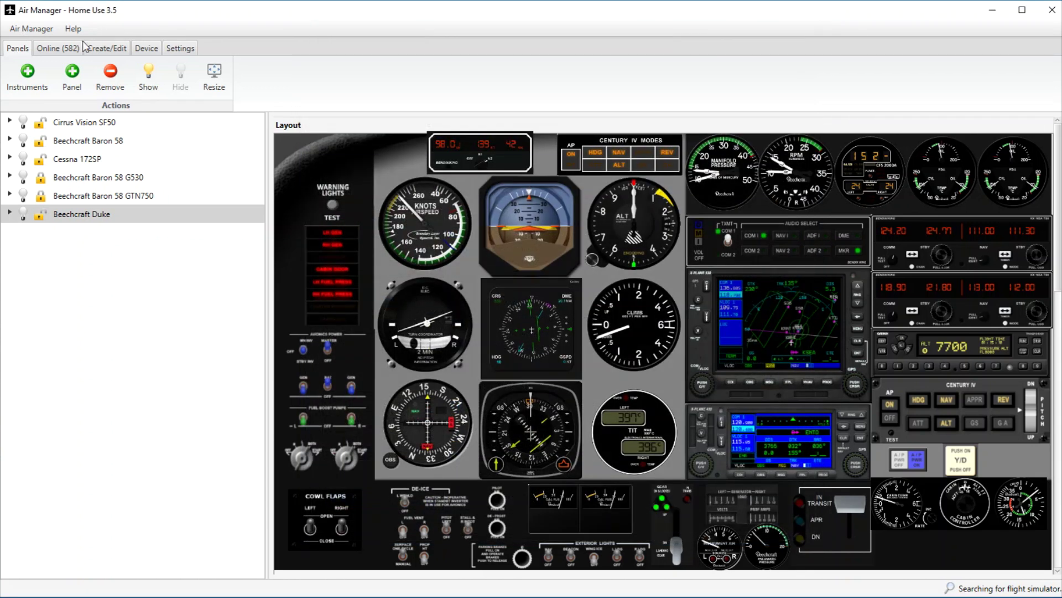
Step: Start a SIFF import from the Air Manager menu and open trial.siff from the Desktop
click(28, 31)
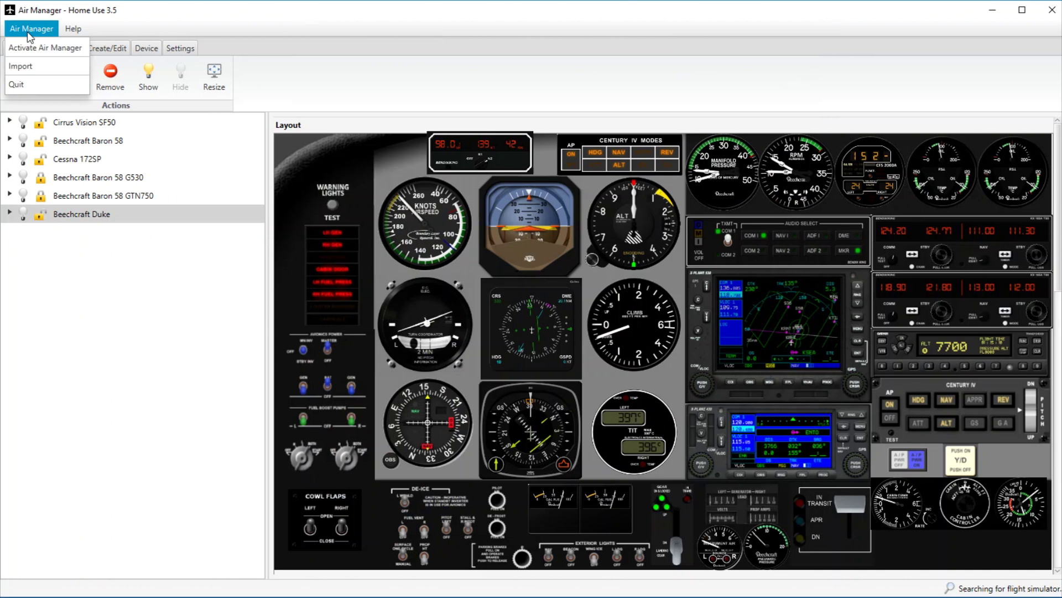
click(26, 69)
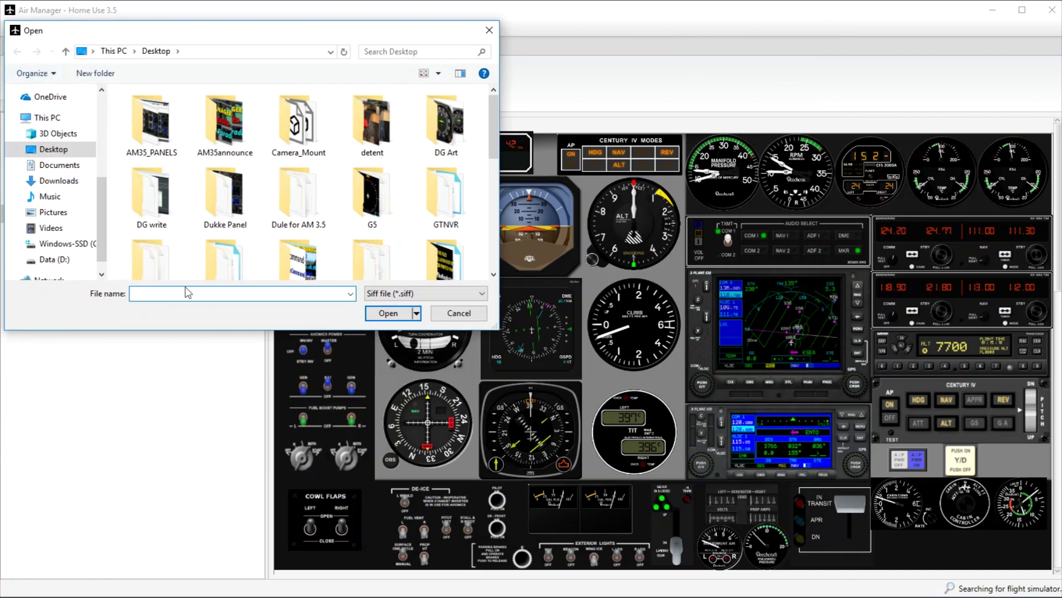
scroll(374, 194, down, 3)
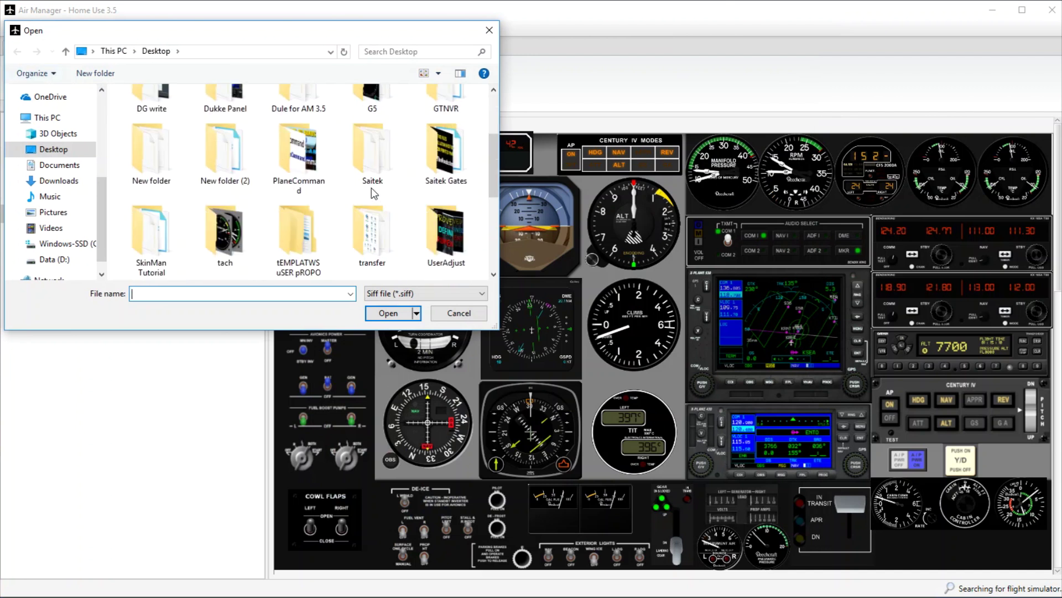
scroll(370, 187, down, 4)
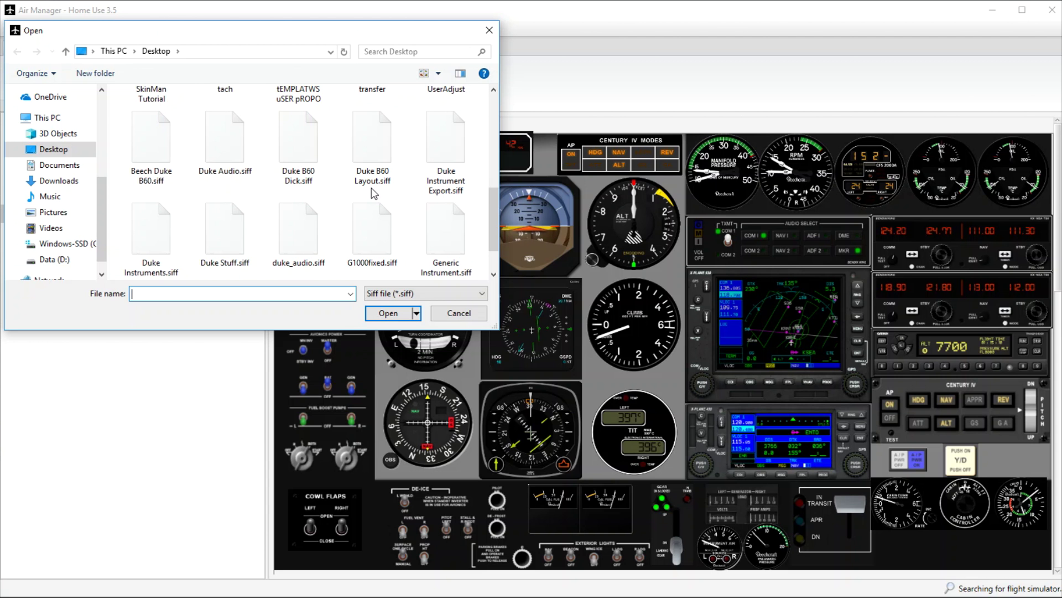
scroll(374, 193, up, 1)
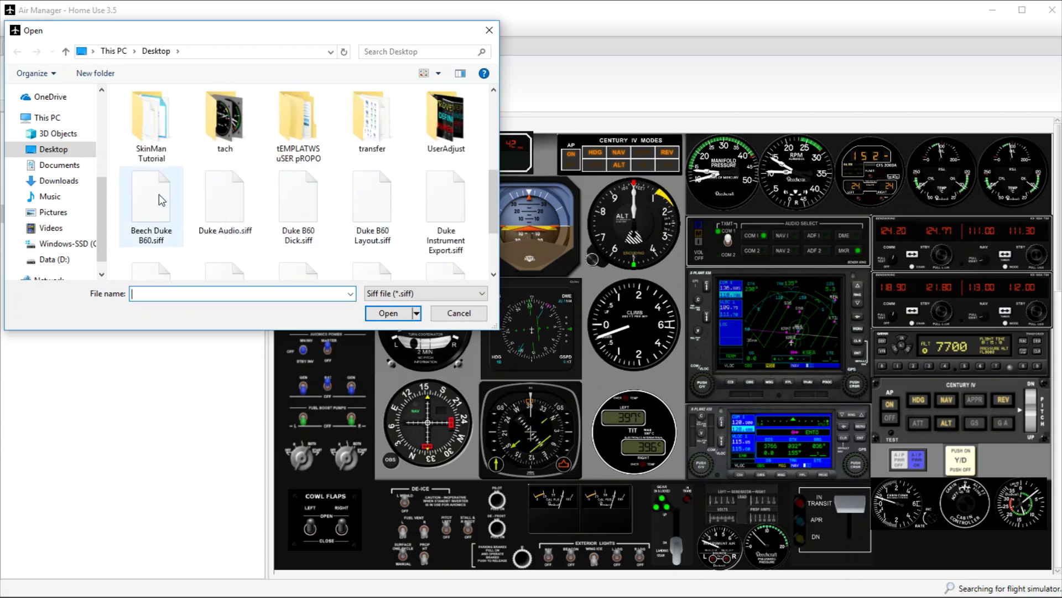
scroll(382, 202, down, 3)
scroll(381, 202, up, 1)
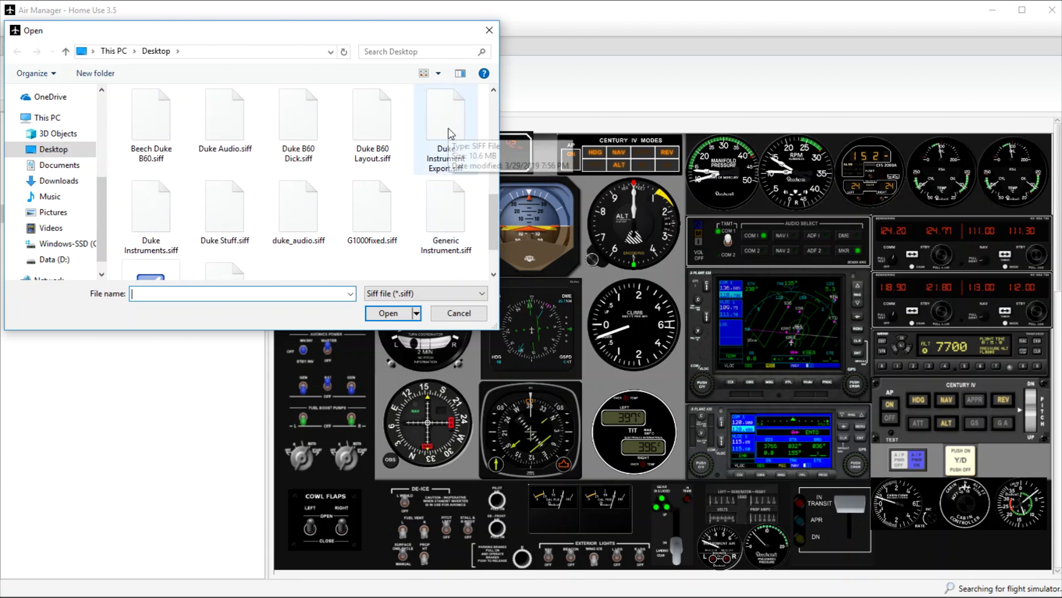
scroll(330, 200, down, 1)
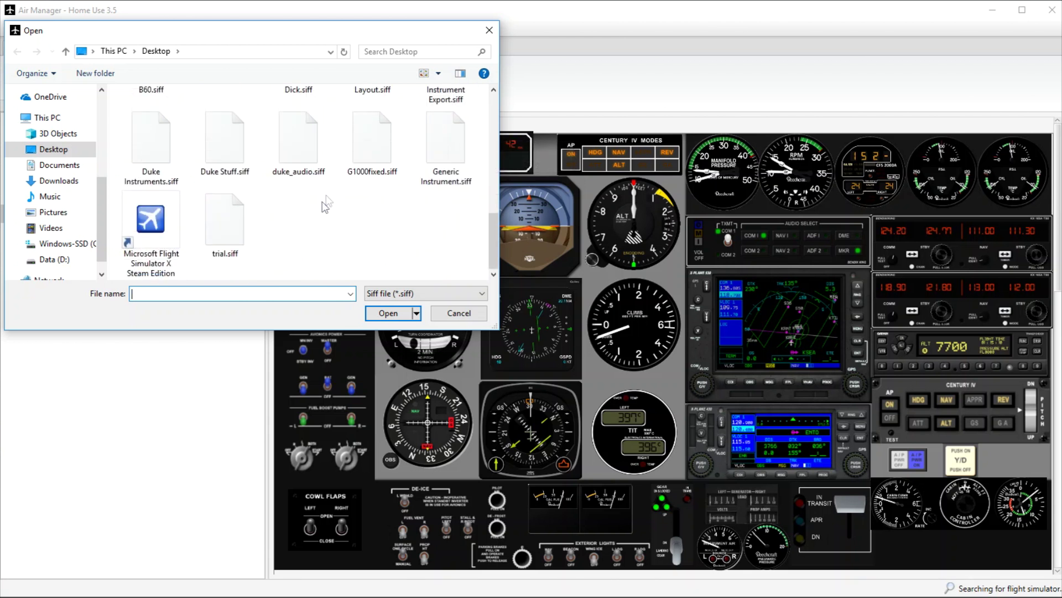
click(222, 232)
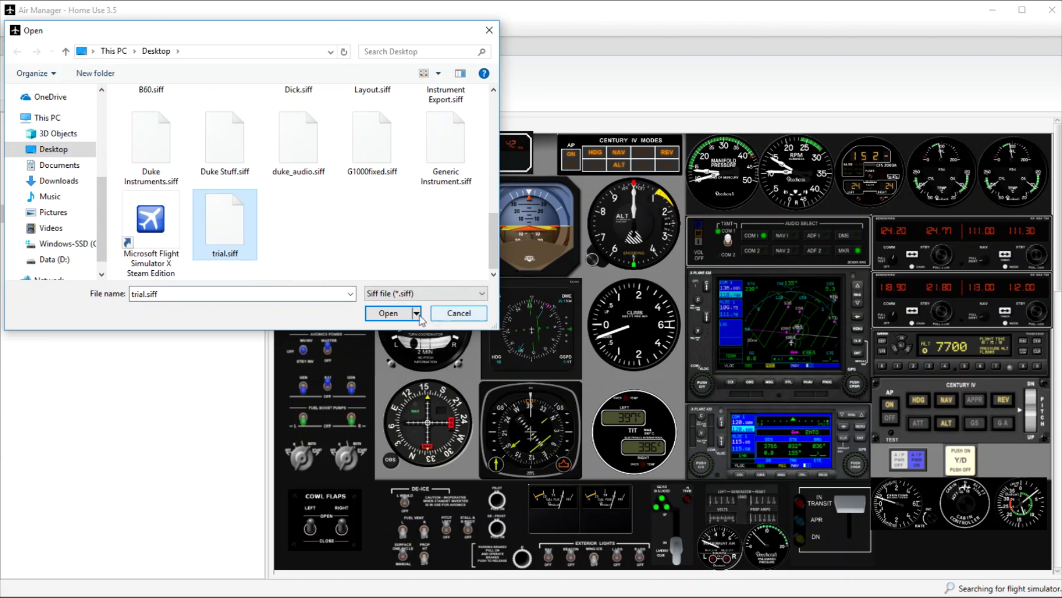
click(395, 315)
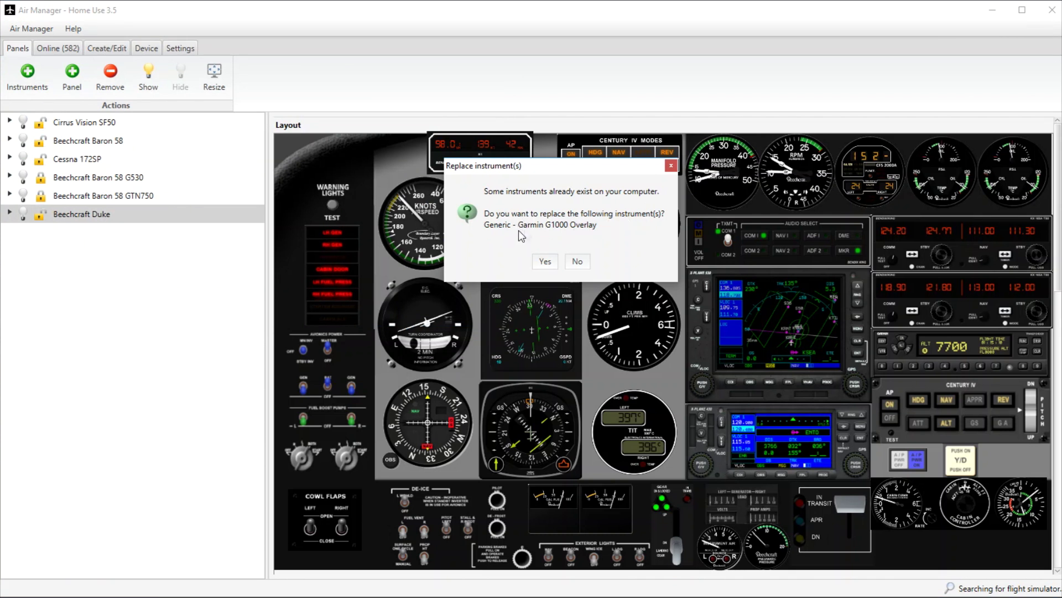
Step: Confirm replacing Generic - Garmin G1000 Overlay, acknowledge the 1-instrument import, and reselect Beechcraft Duke
click(573, 265)
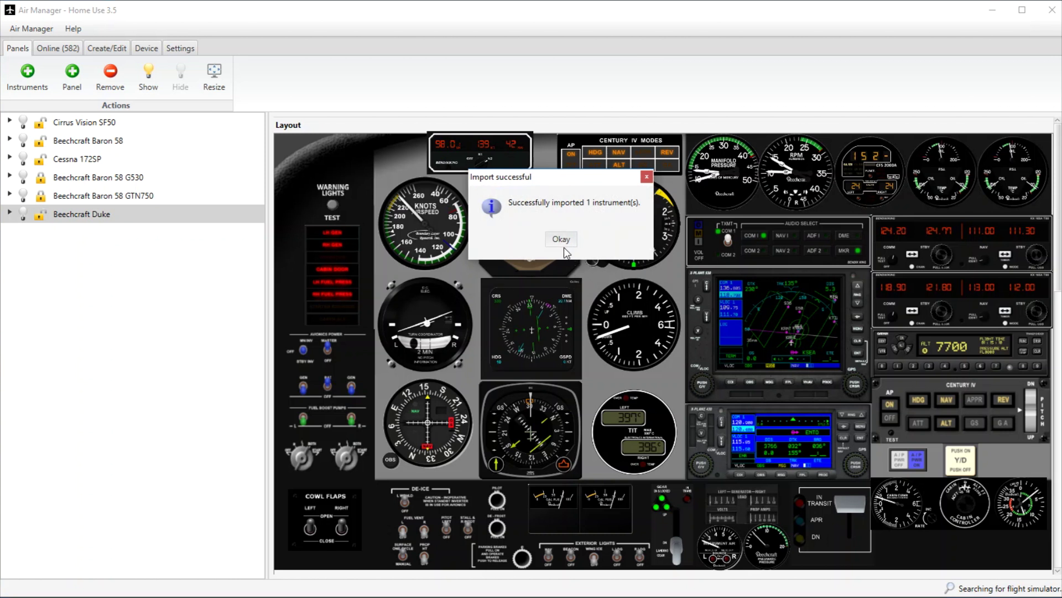
click(562, 241)
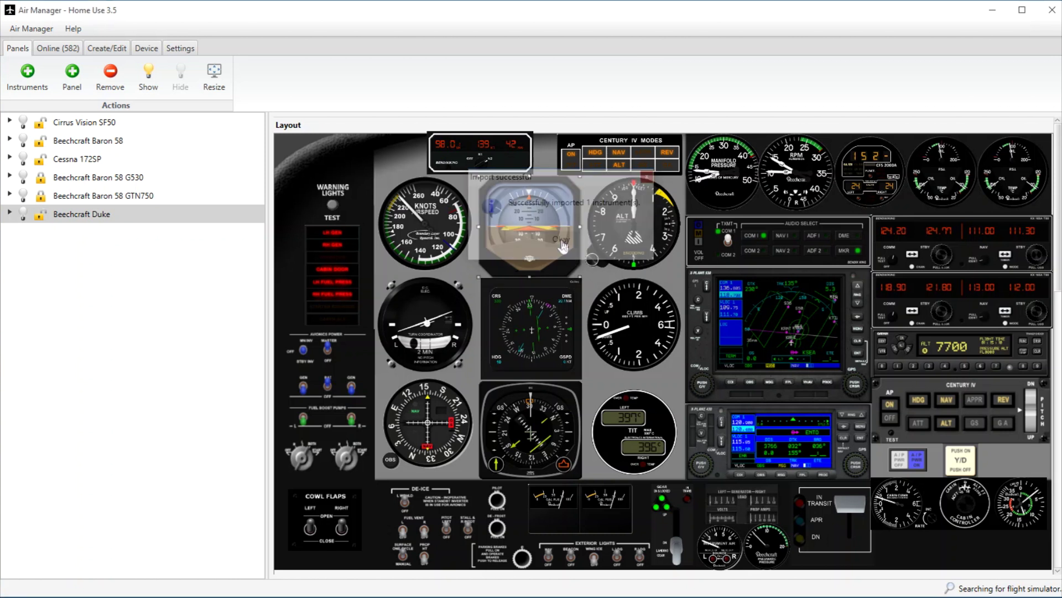
click(89, 217)
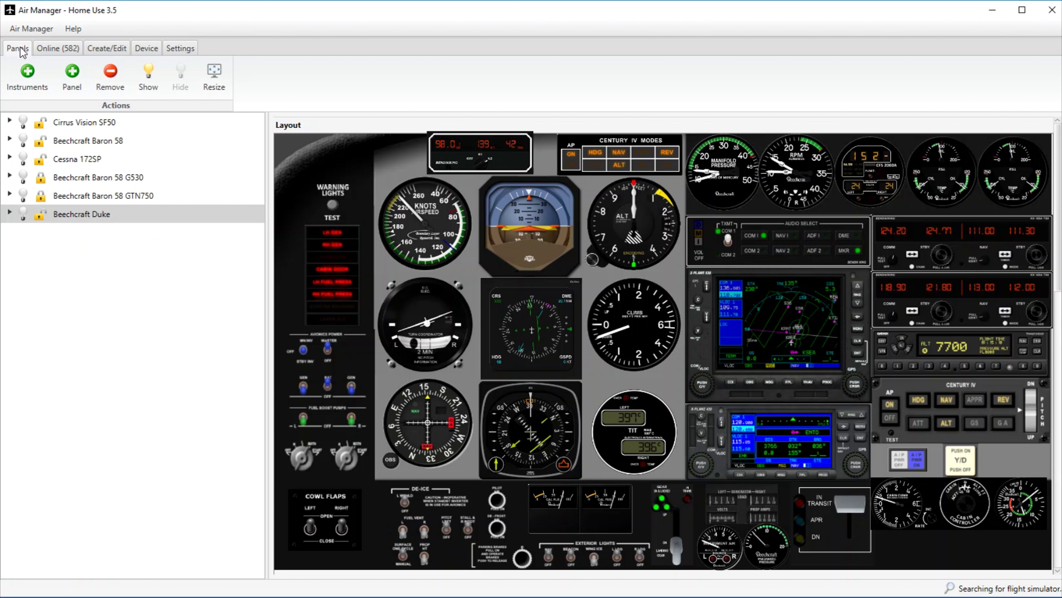
Step: Open Add panel, scroll the premade list to find Beech Duke B60, then close the window
click(73, 75)
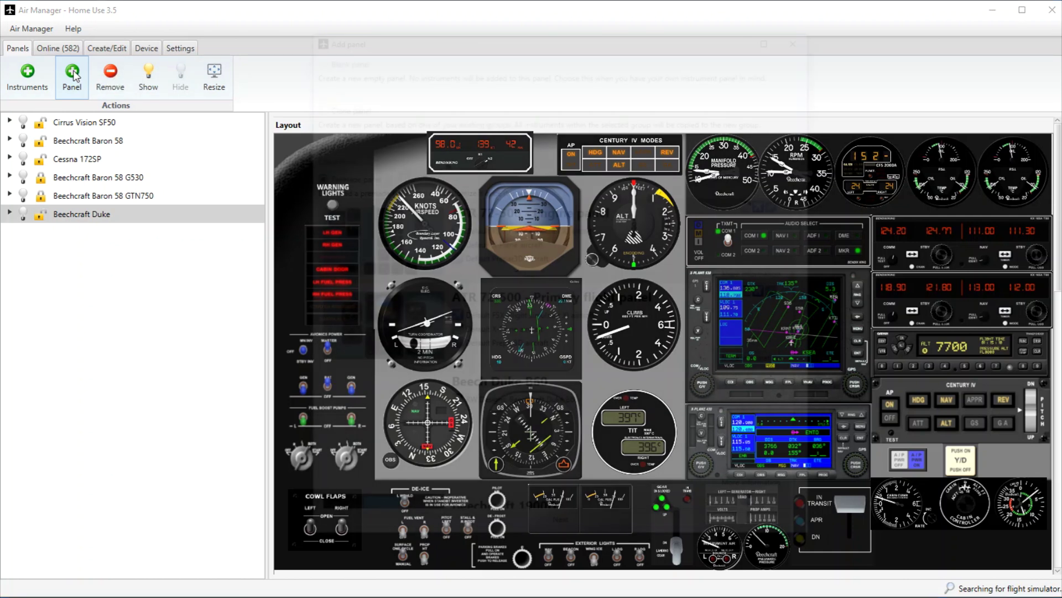
scroll(372, 297, down, 10)
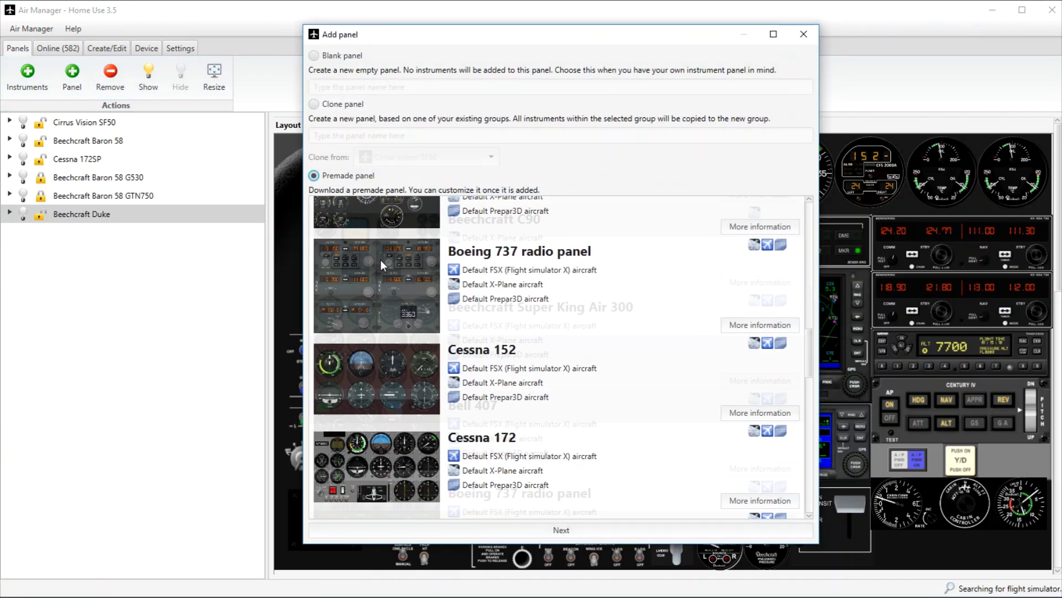
scroll(456, 395, up, 3)
scroll(457, 395, up, 5)
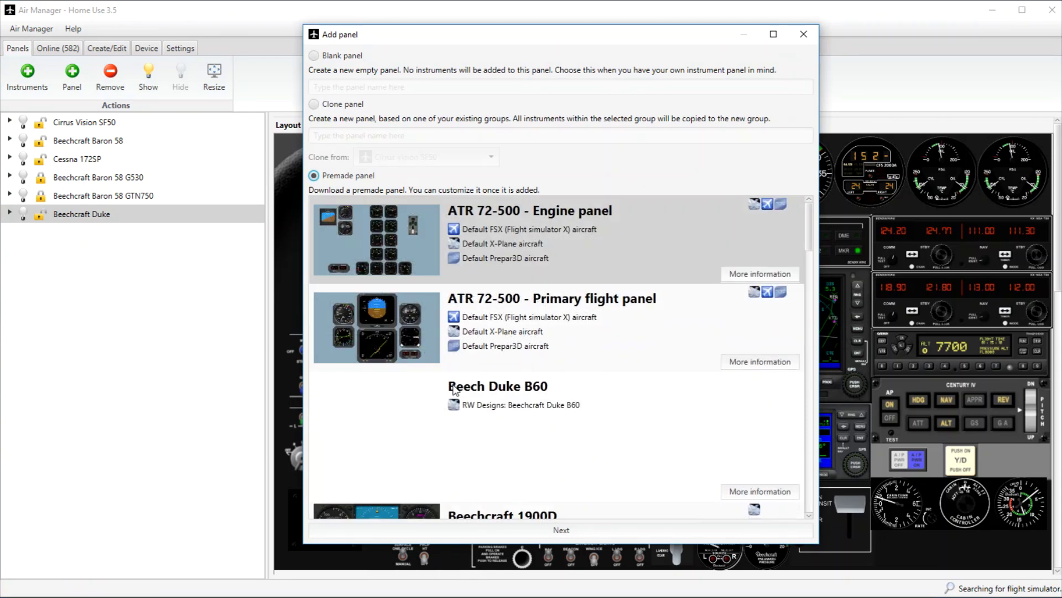
scroll(455, 390, down, 5)
scroll(455, 390, up, 5)
scroll(455, 390, down, 2)
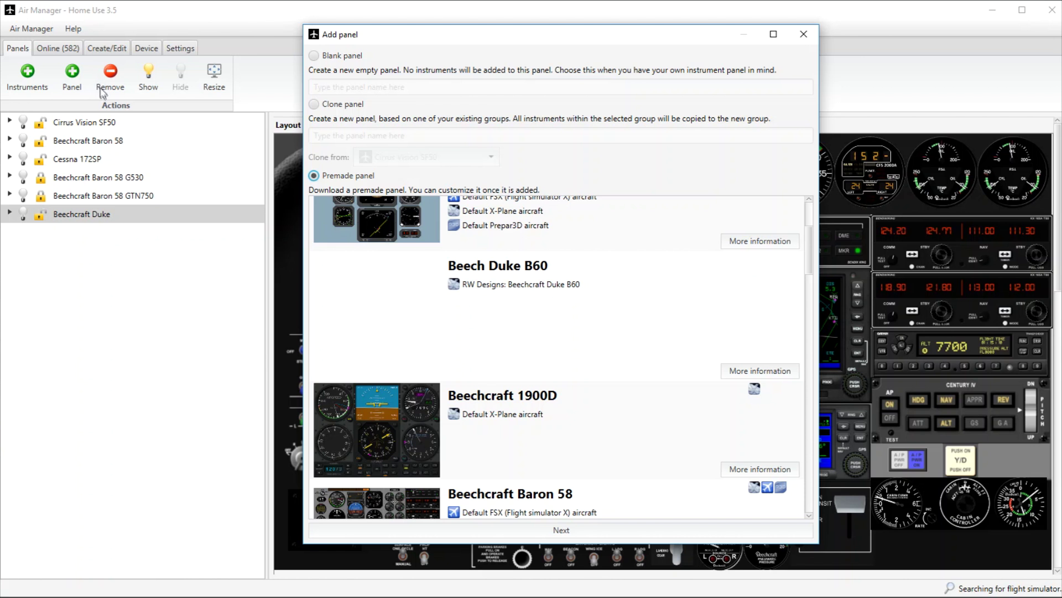
click(806, 36)
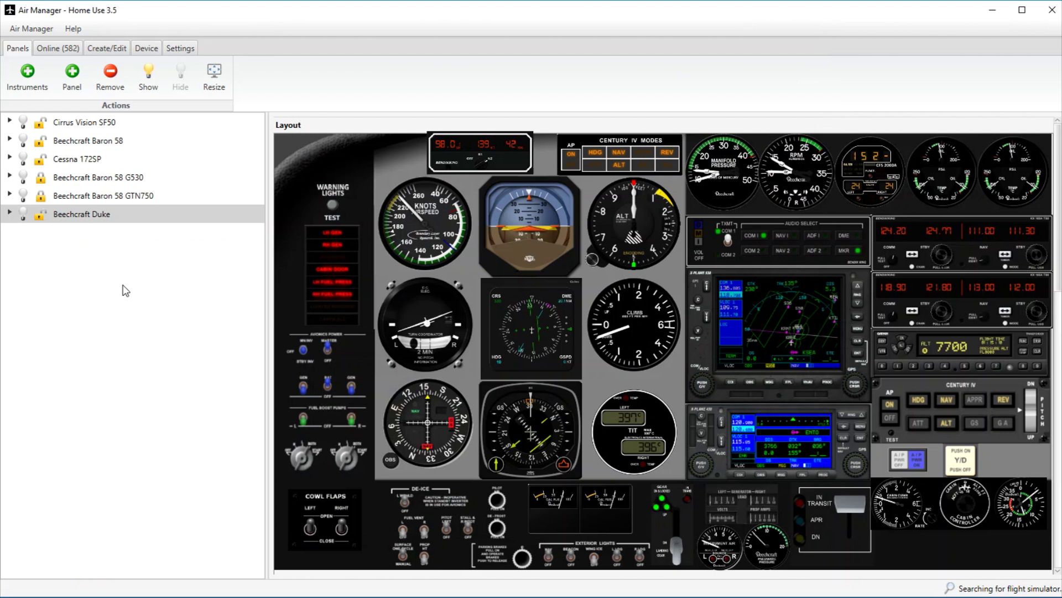